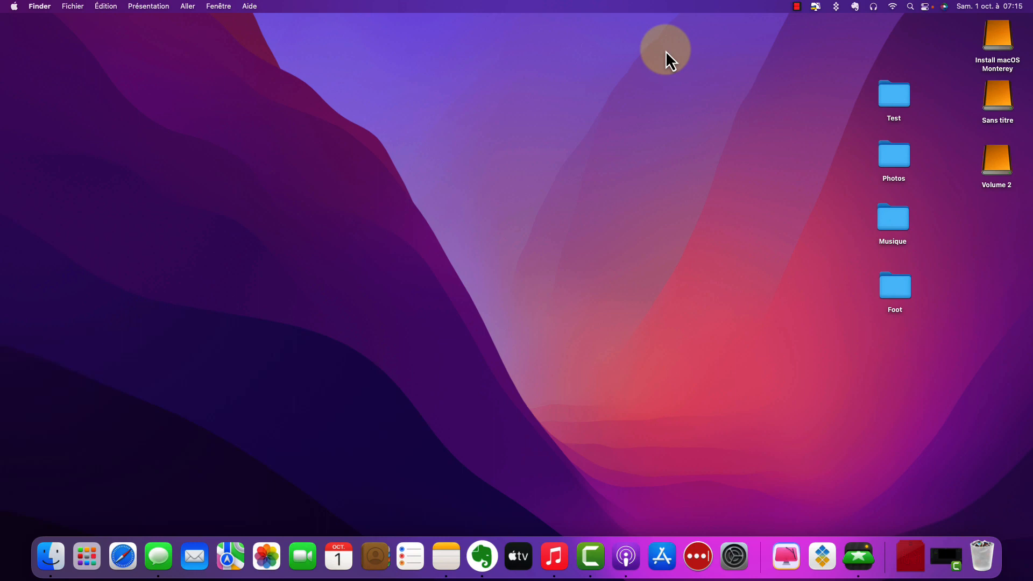
Step: Search Setapp for "archiver" and install the Archiver app
click(835, 7)
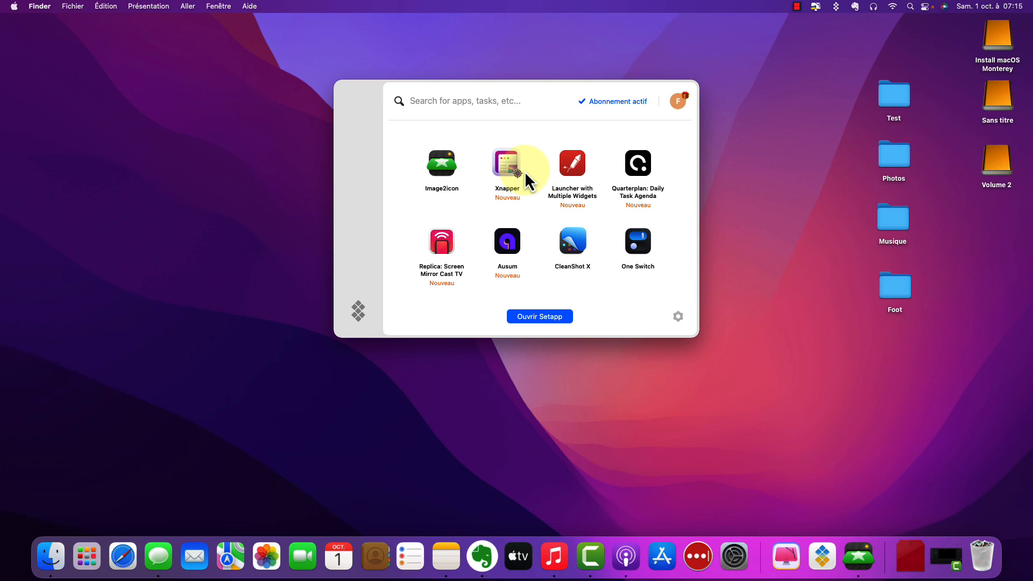
text(arch)
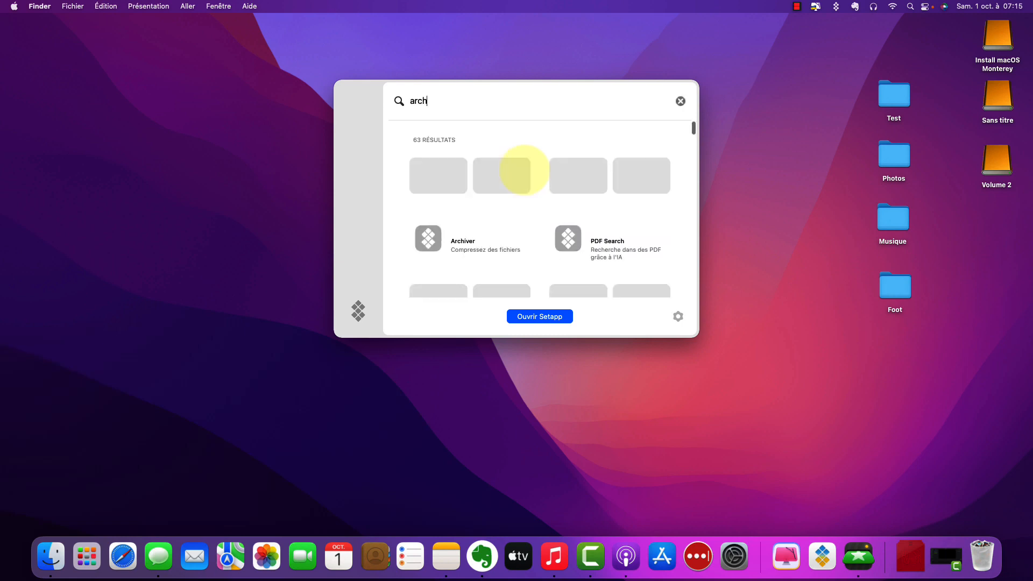
text(iver)
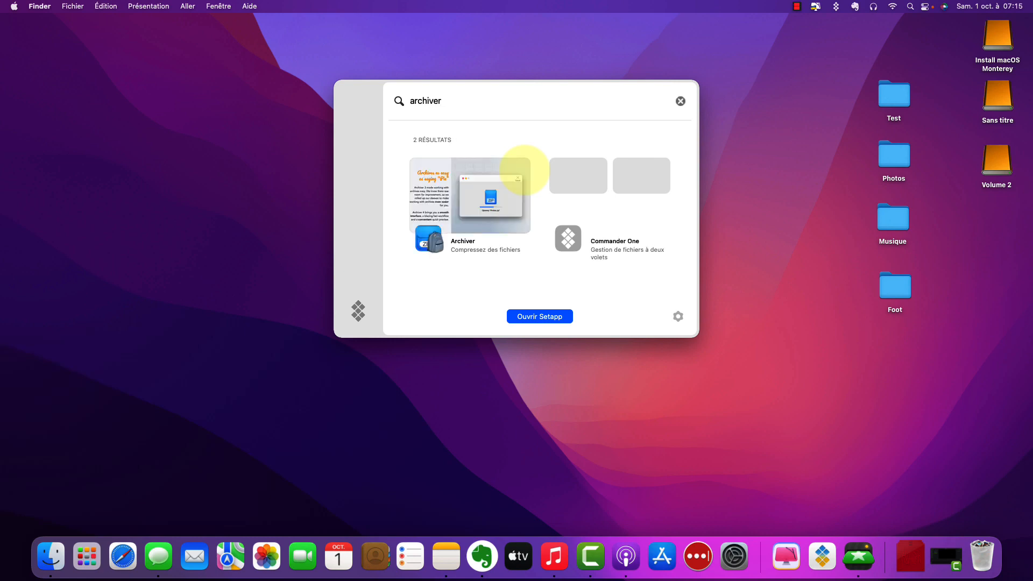
click(540, 317)
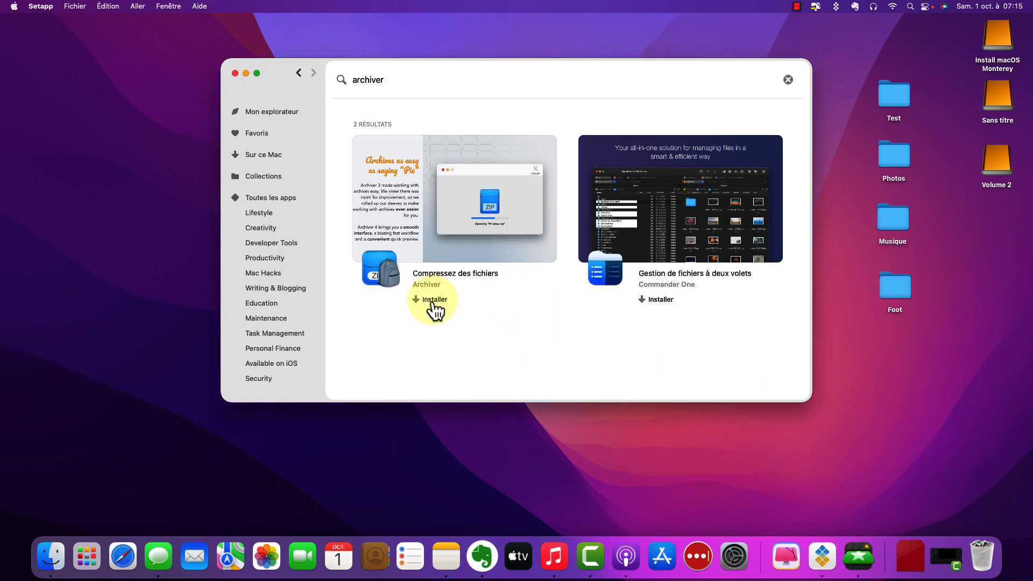
click(433, 300)
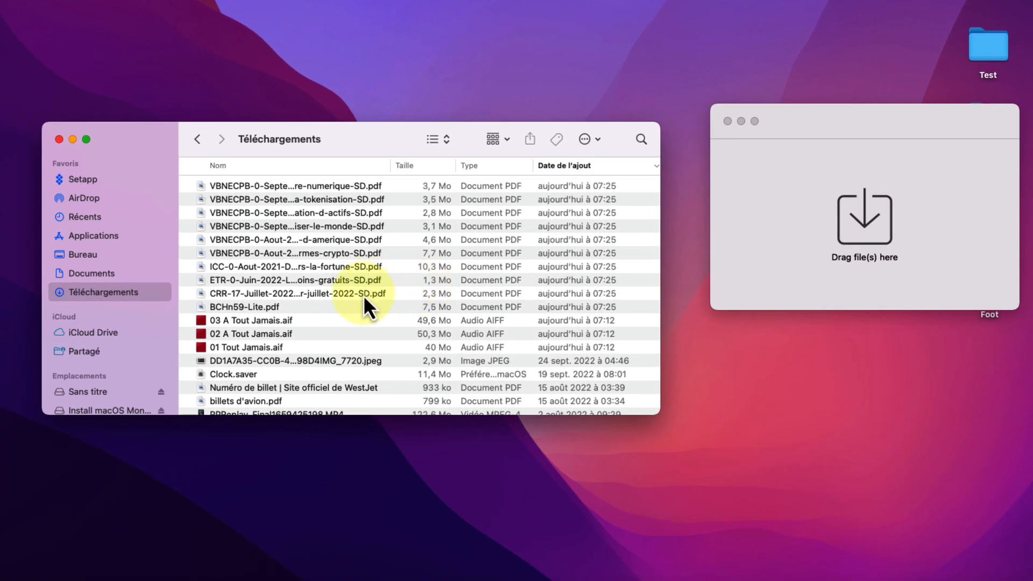
Step: Load the nine PDFs from the VBNECPB files through CRR-17-Juillet-2022 in Téléchargements into Archiver, allowing it access to that folder
click(358, 293)
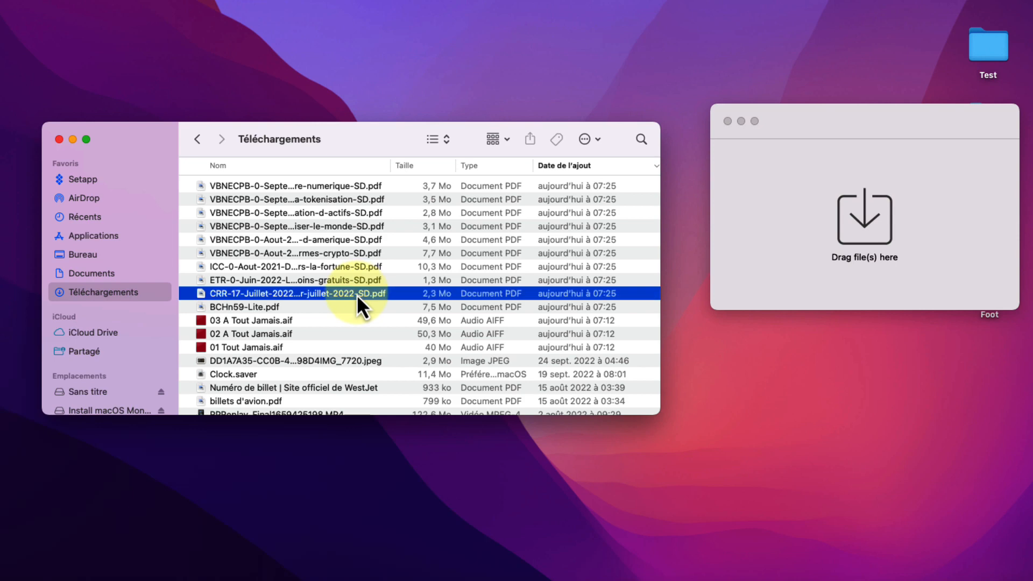
shift+click(362, 189)
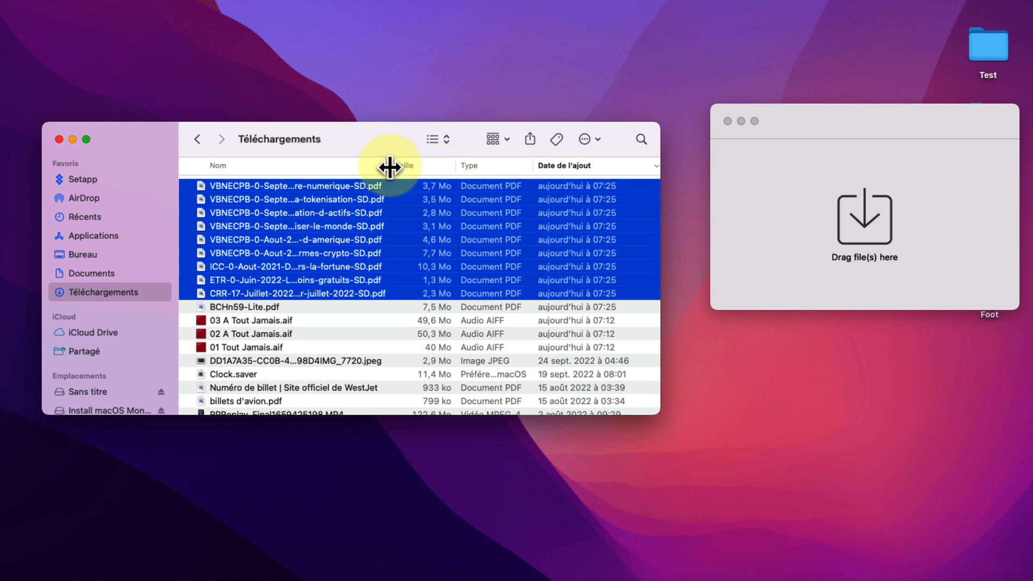
mouse_move(390, 167)
mouse_down()
mouse_move(461, 166)
mouse_move(405, 167)
mouse_up()
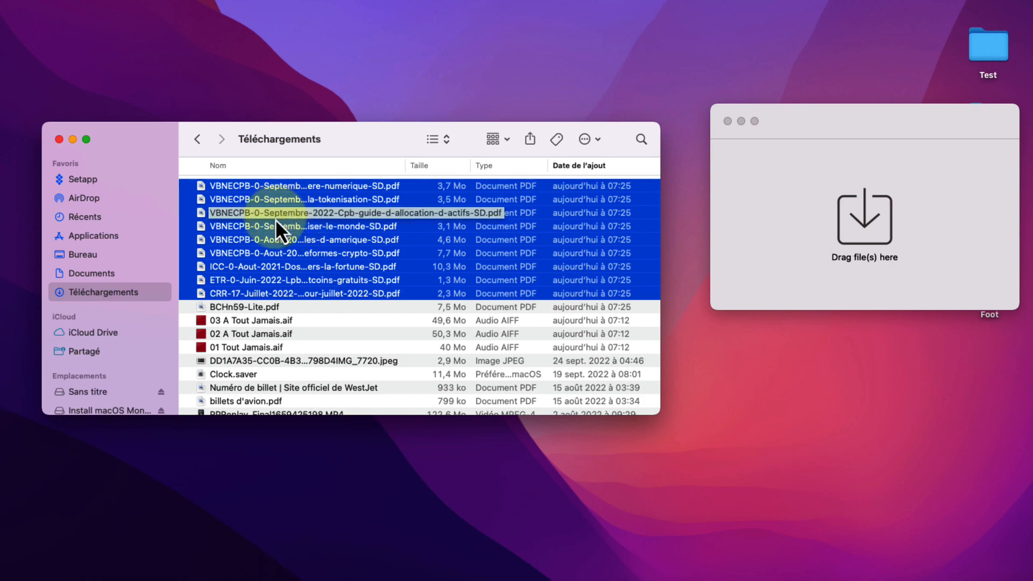
drag(275, 221, 825, 208)
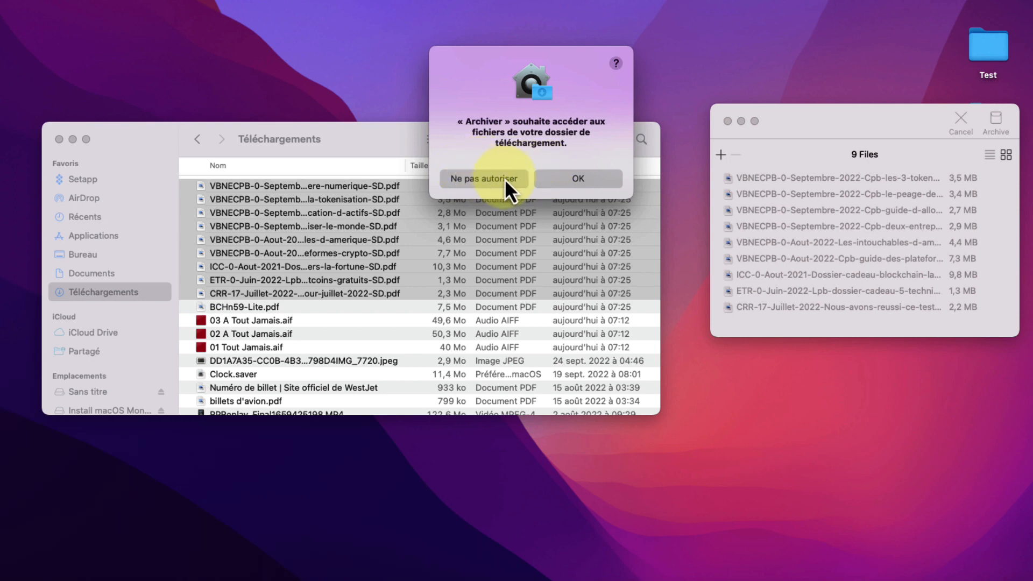
click(578, 179)
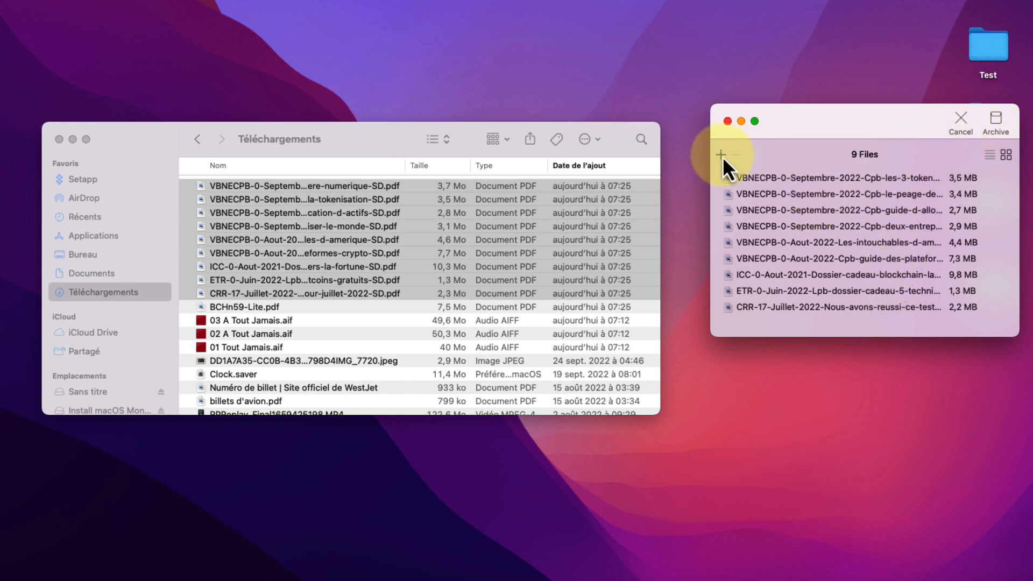
Step: Remove the CRR-17-Juillet-2022 and ETR-0-Juin-2022 PDFs from Archiver's file list
click(794, 194)
click(795, 180)
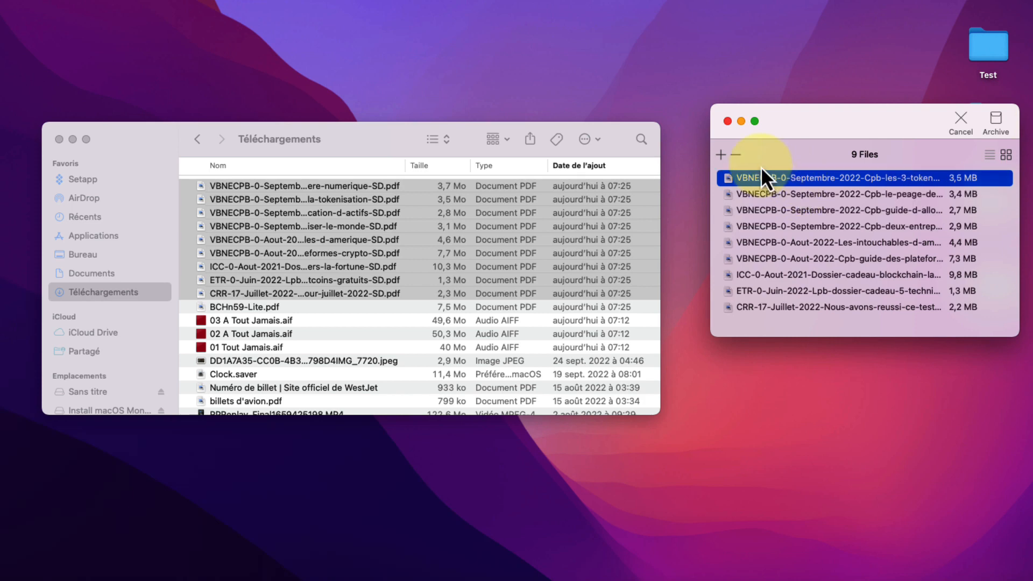
click(807, 306)
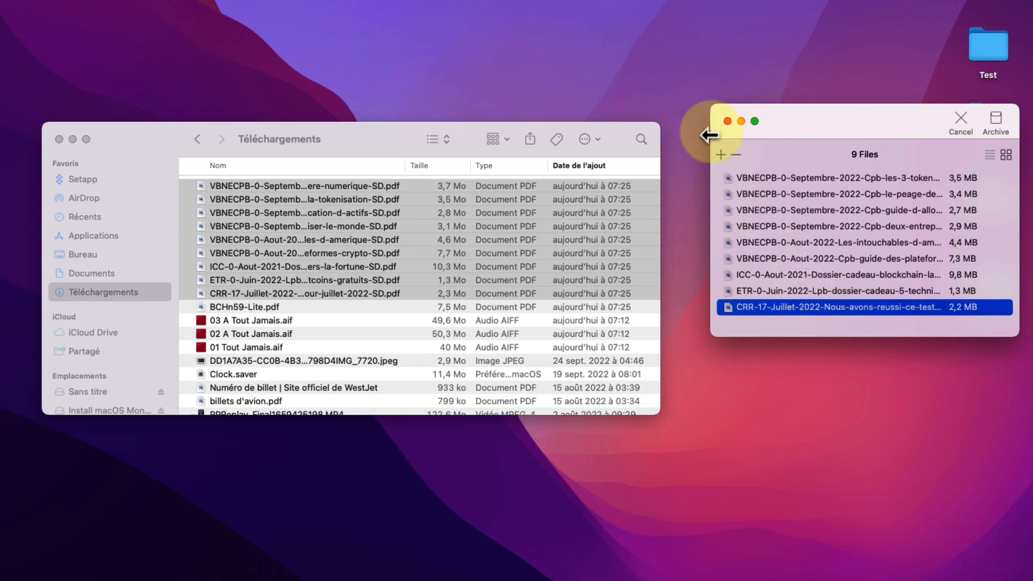
click(736, 155)
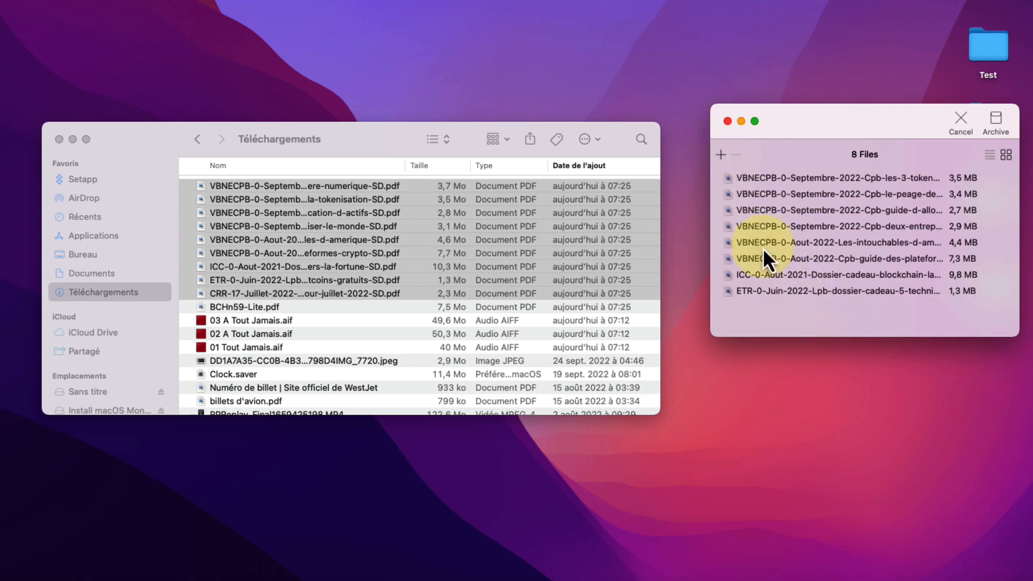
click(782, 291)
click(736, 155)
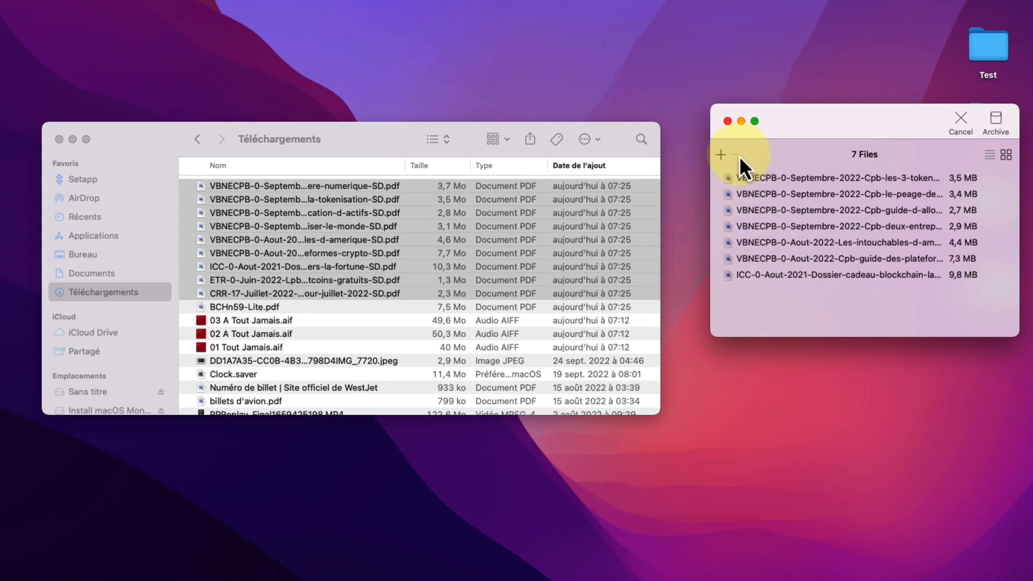
Step: Add the ETR-0-Juin-2022 PDF from Téléchargements back to the list of files for the archive
click(720, 155)
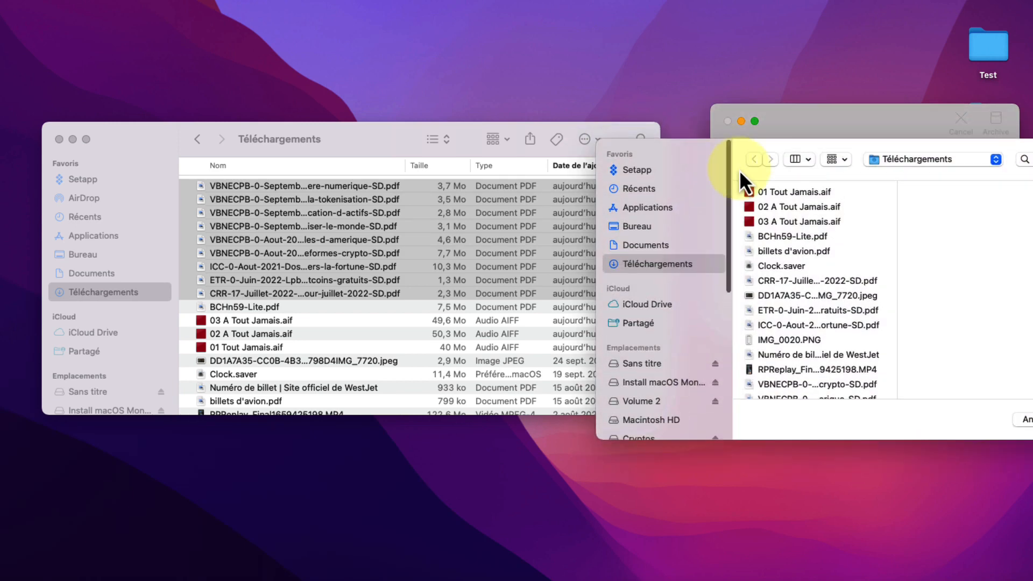
click(798, 310)
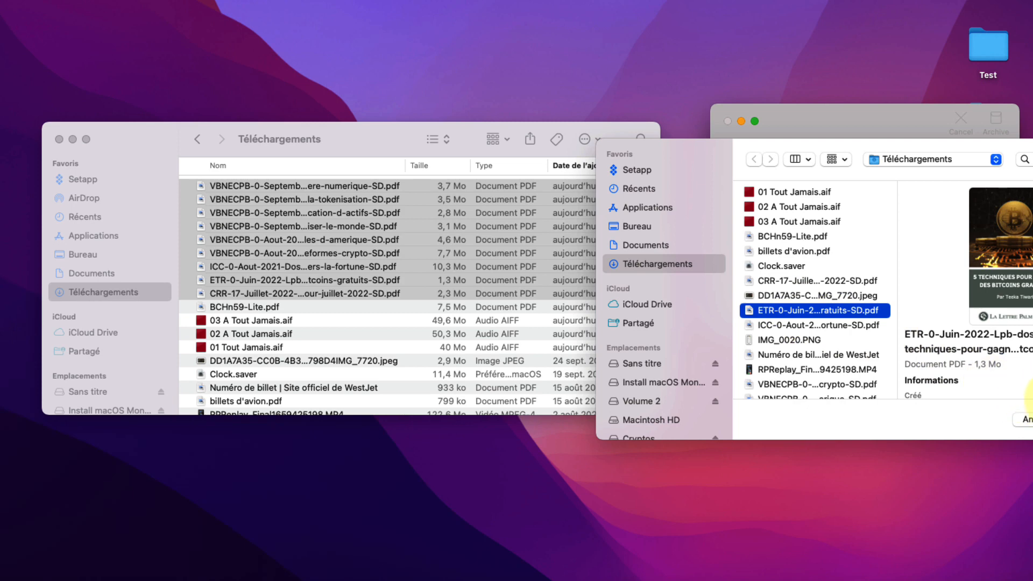
key(Return)
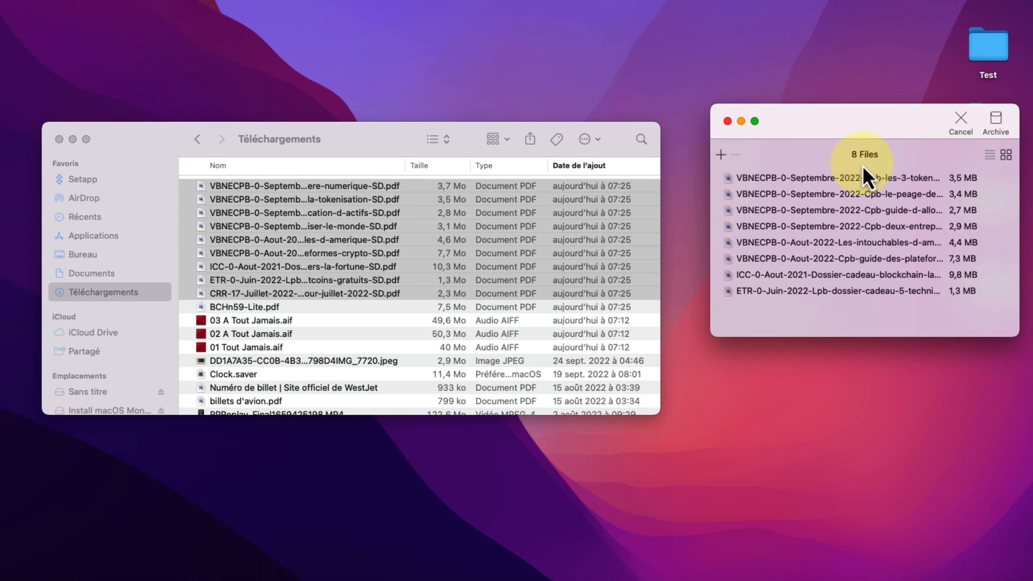
Step: Create an archive of the listed PDFs in ZIP format, named Archive with Medium compression
click(996, 121)
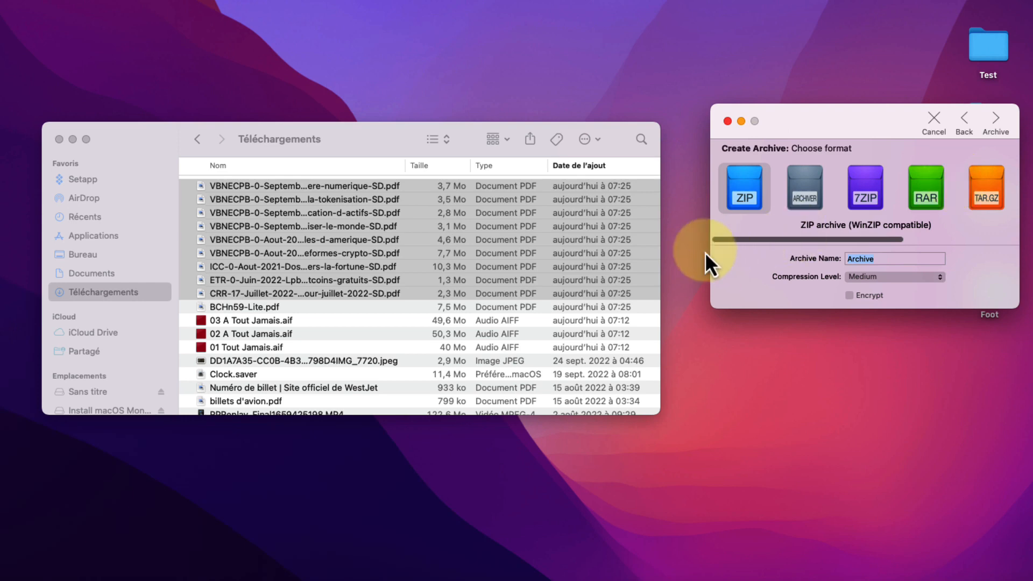
click(740, 199)
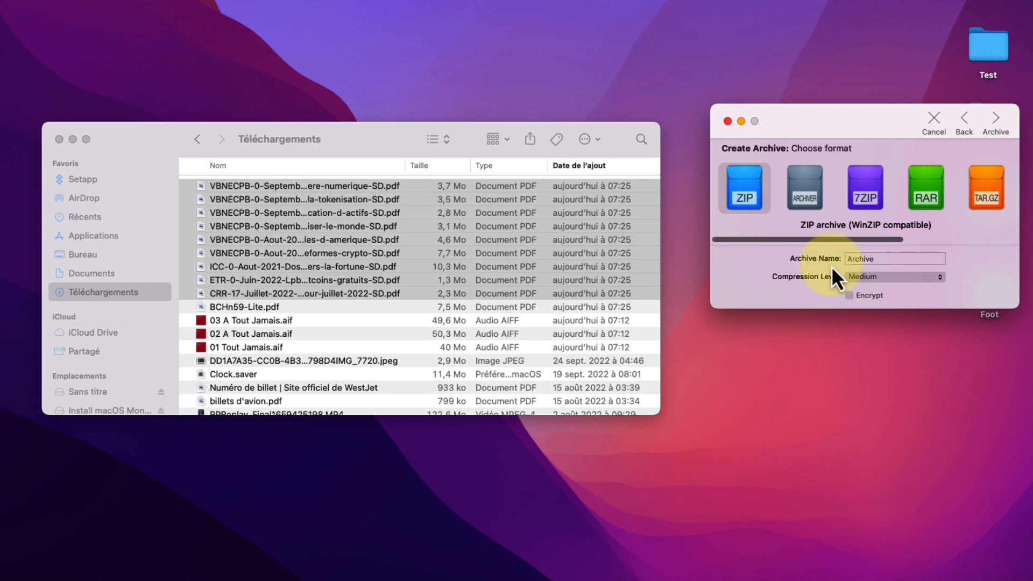
click(996, 120)
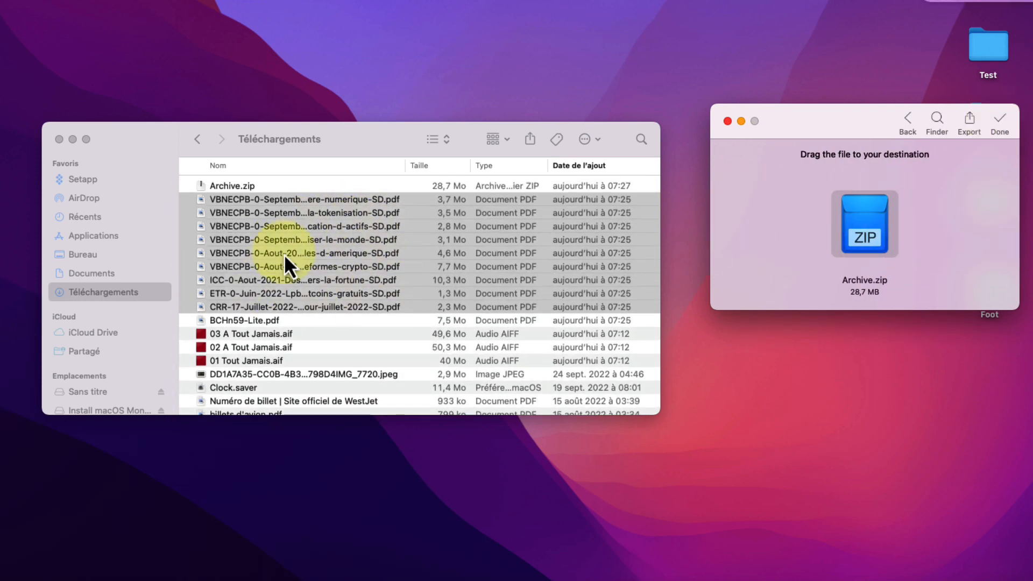
Step: Move the nine original VBNECPB, ICC, ETR and CRR PDFs in Téléchargements to the trash, keeping Archive.zip
click(240, 195)
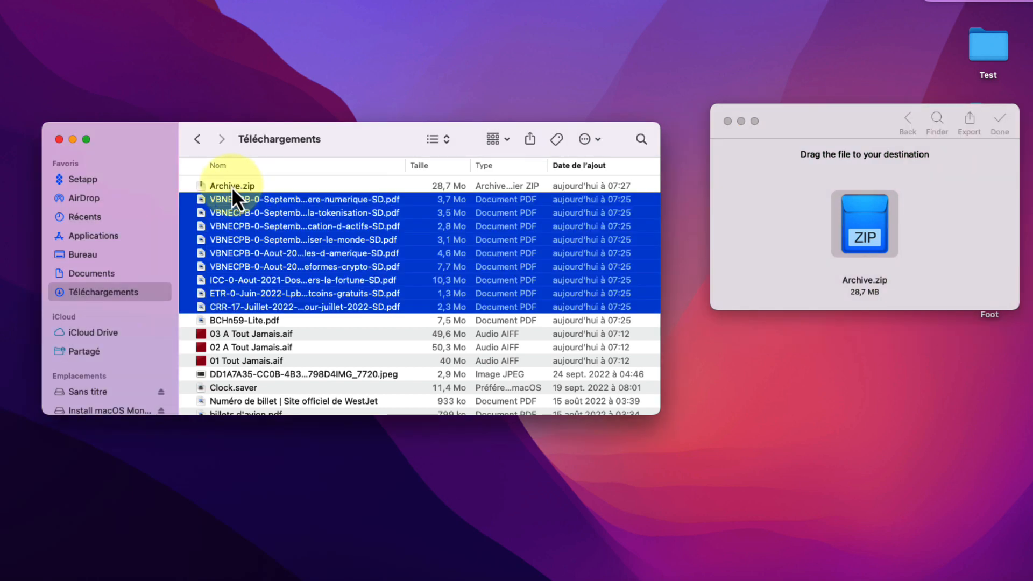
click(231, 186)
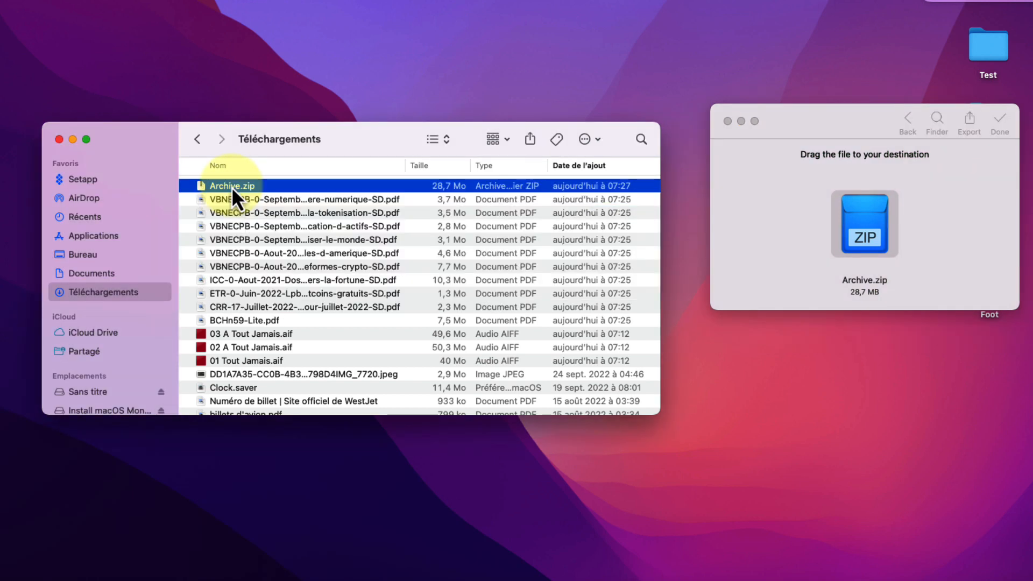
click(282, 199)
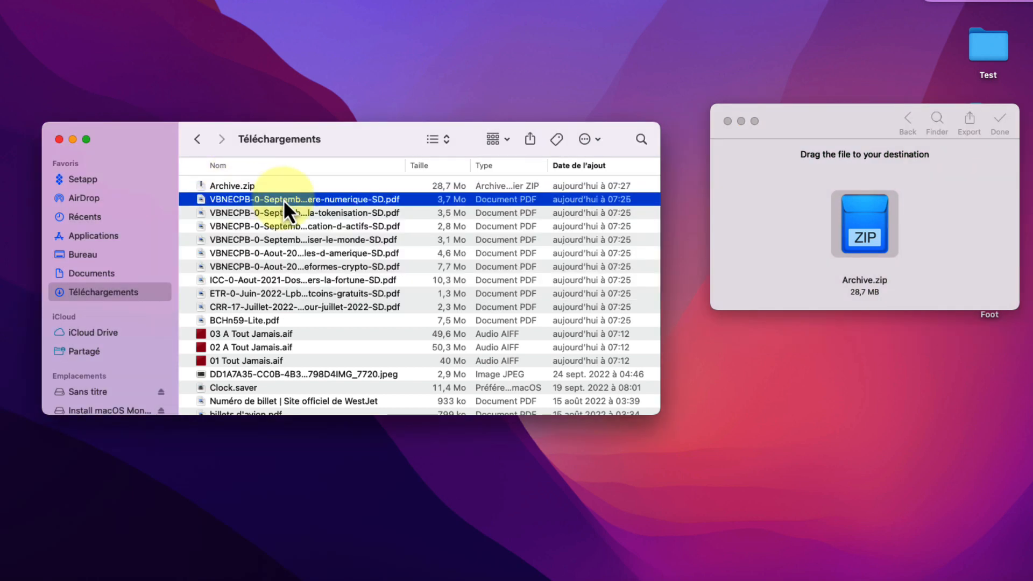
shift+click(379, 308)
right_click(385, 279)
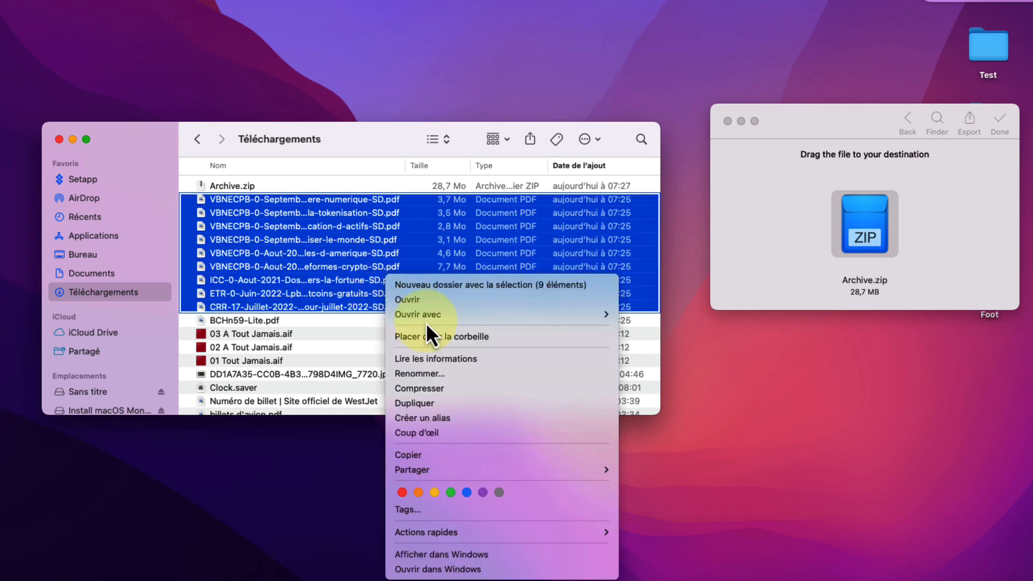
click(430, 337)
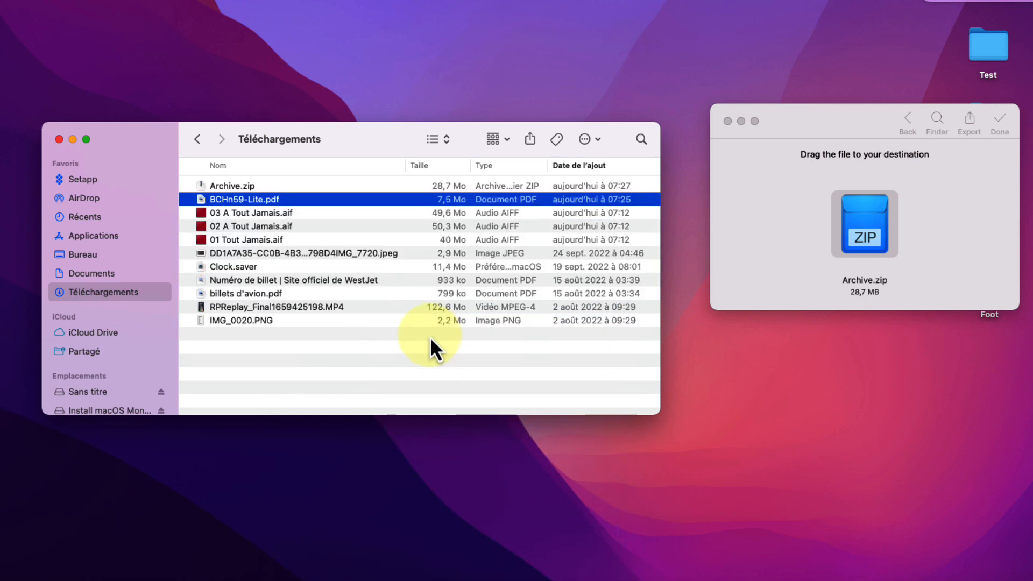
Step: Finish the completed archive job, then load Archive.zip from Téléchargements into Archiver and extract its contents
click(998, 123)
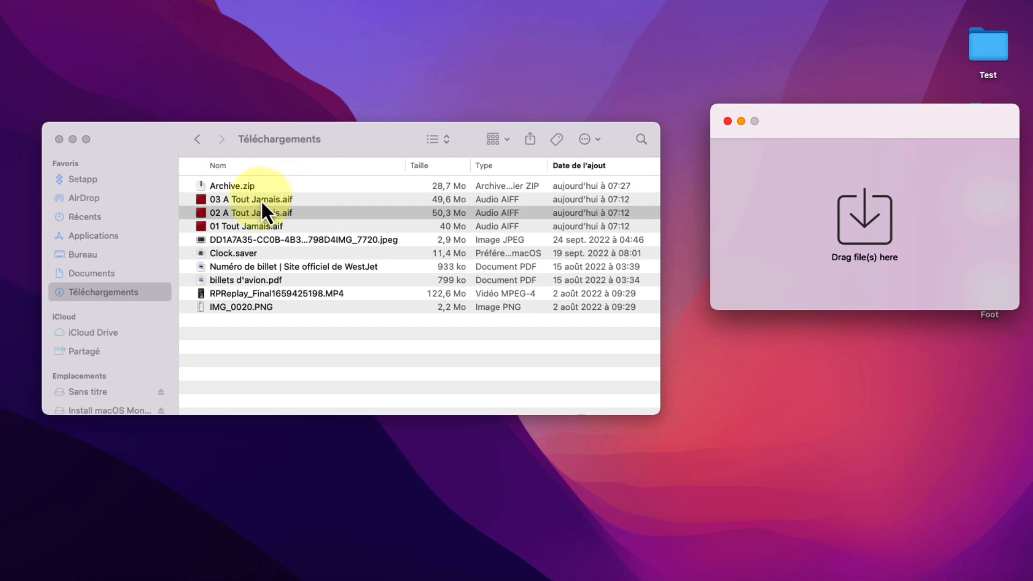
click(242, 195)
click(225, 187)
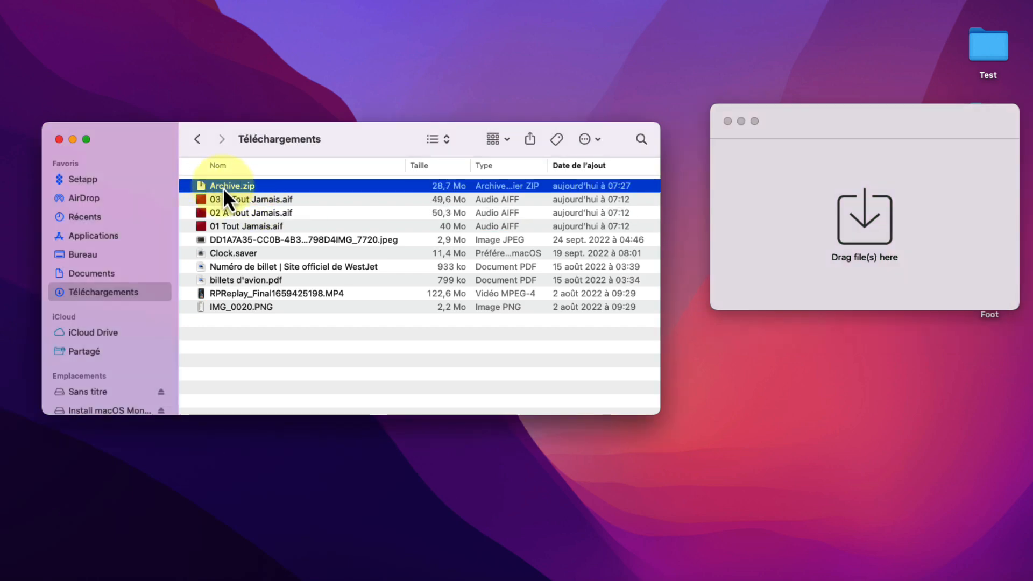
drag(222, 187, 899, 227)
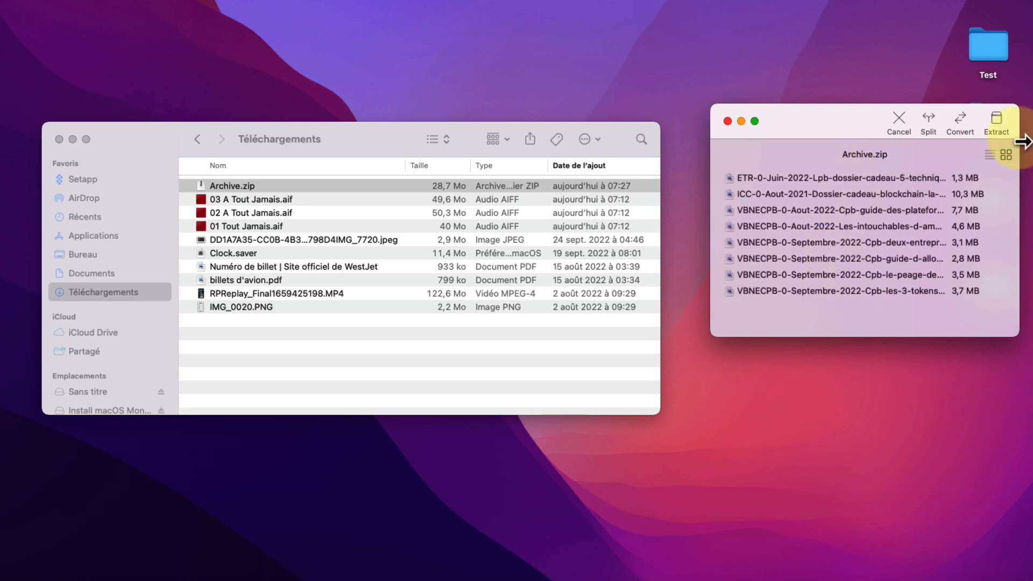
click(996, 124)
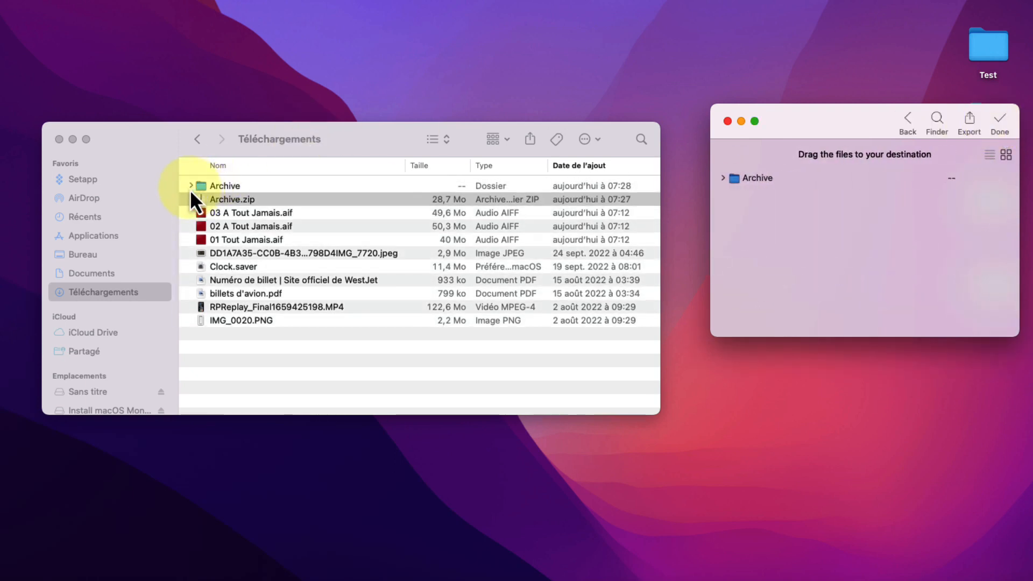
Step: Expand the extracted Archive folder in Téléchargements to check its PDFs, and move the folder to the trash
click(237, 186)
click(233, 189)
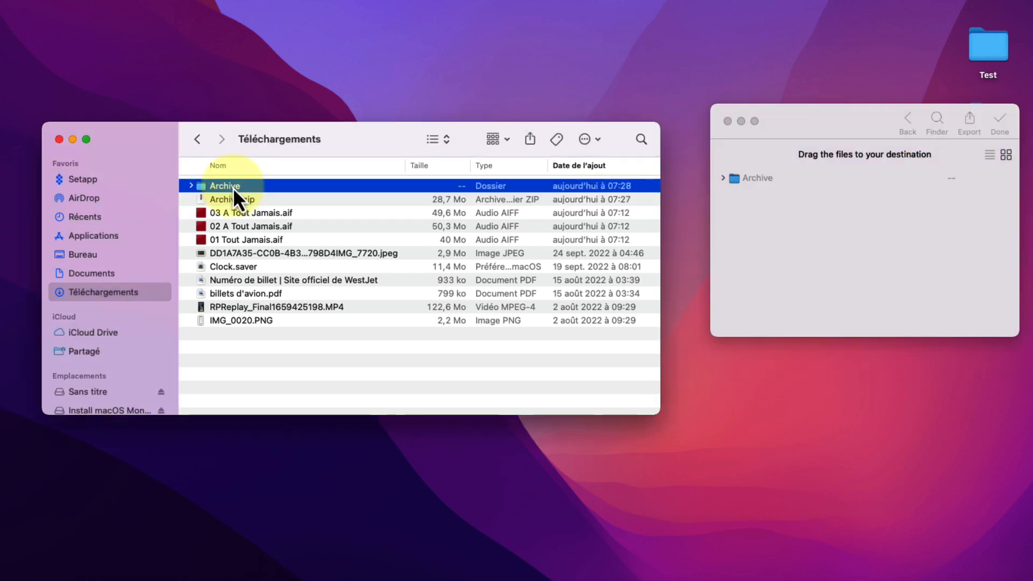
click(192, 186)
click(392, 244)
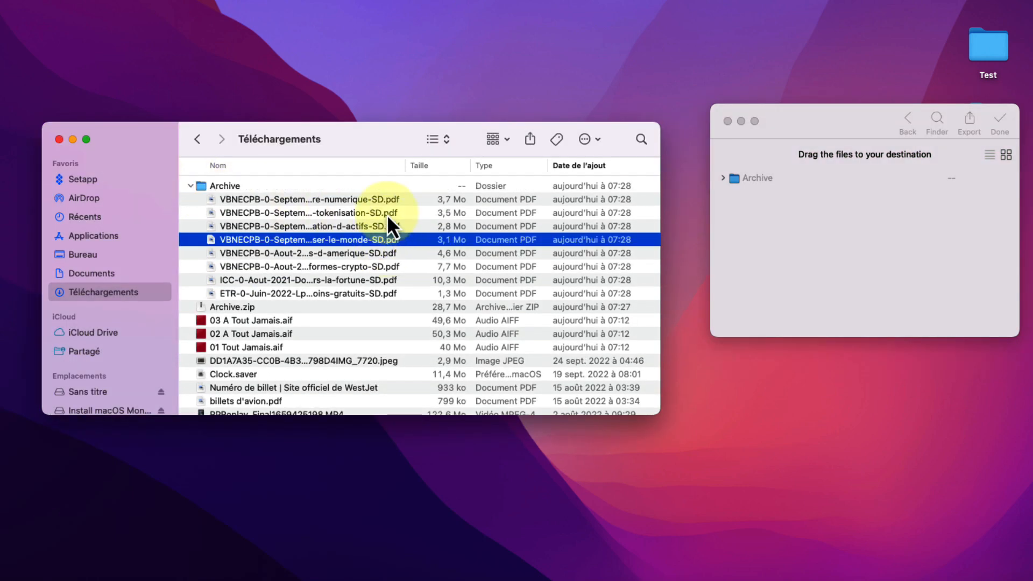
click(386, 201)
click(388, 227)
click(386, 241)
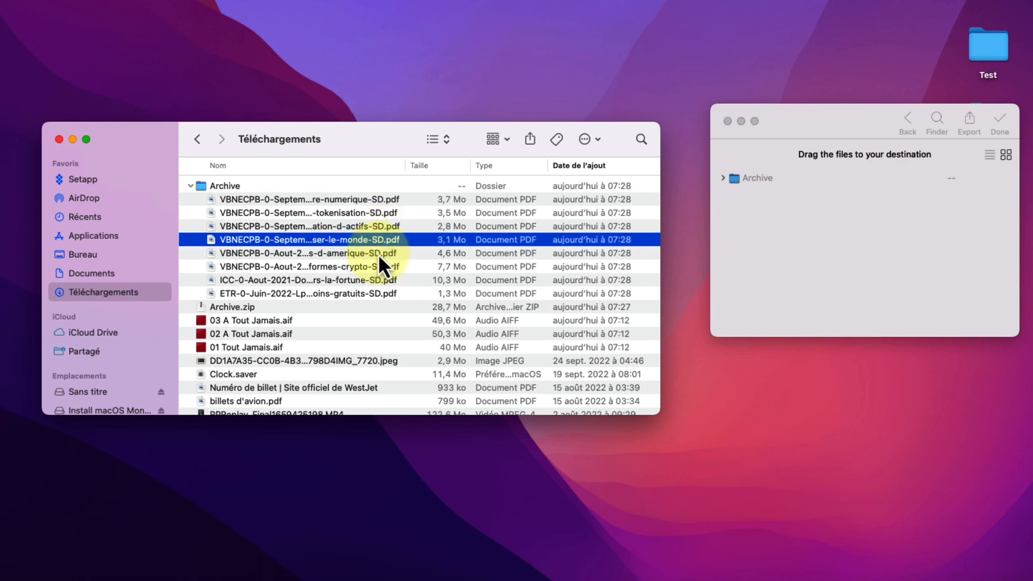
click(373, 268)
right_click(272, 185)
click(353, 217)
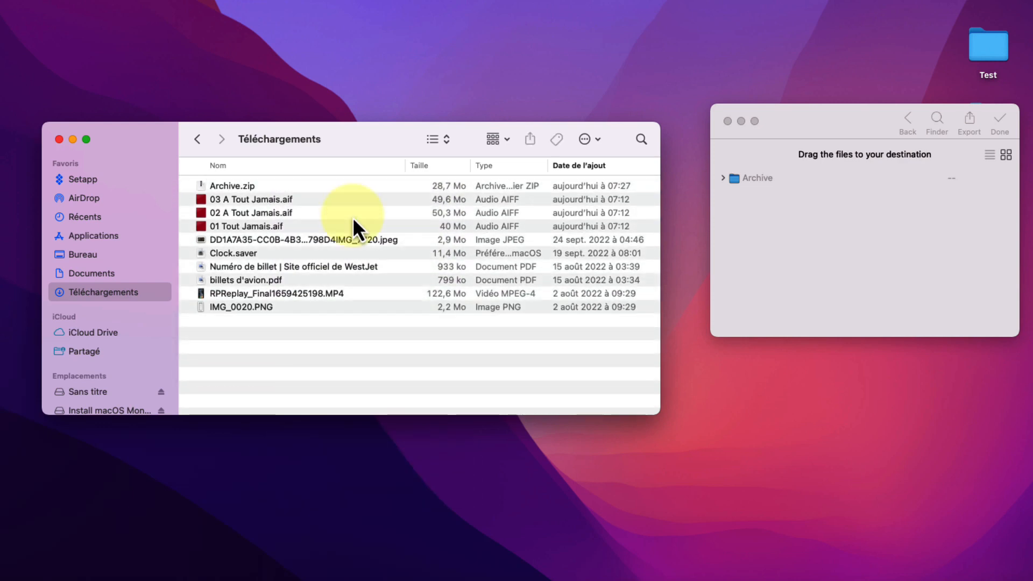
Step: Load Archive.zip from Téléchargements into Archiver again
click(340, 199)
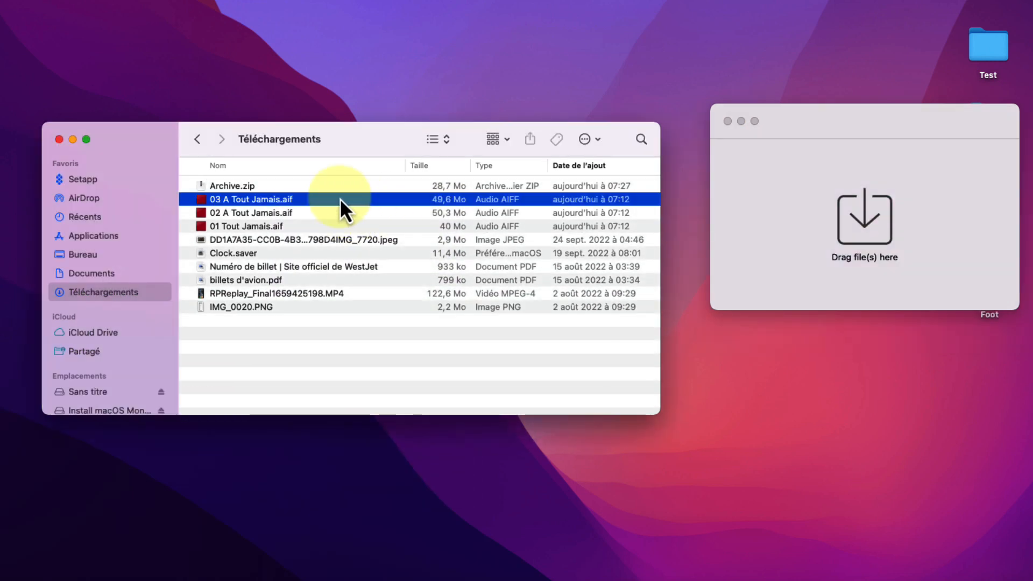
click(257, 187)
drag(251, 187, 890, 215)
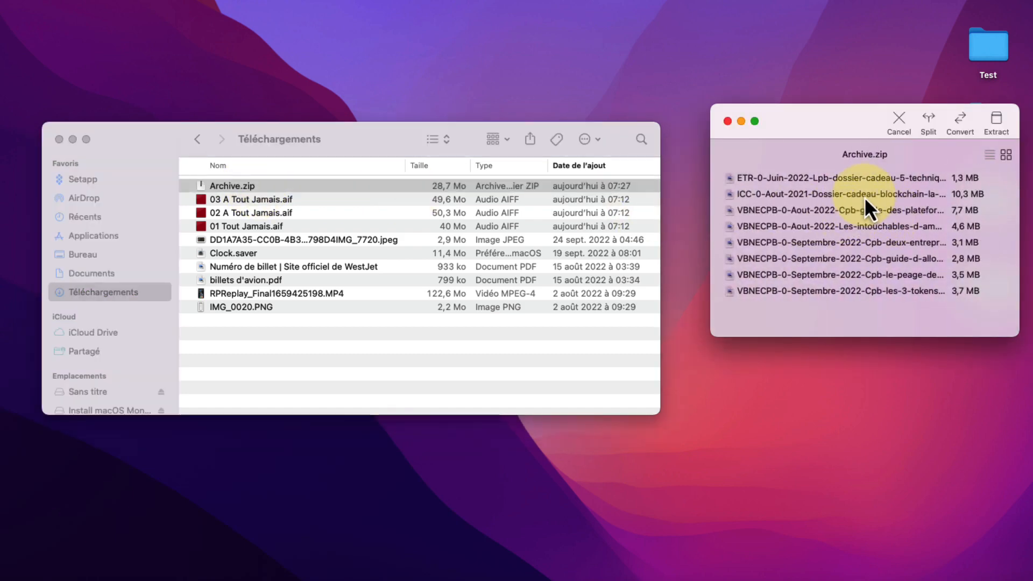
Step: Widen the Archive.zip listing in Archiver, look through its PDFs, and open the ICC-0-Aout-2021 blockchain PDF
click(864, 197)
click(872, 181)
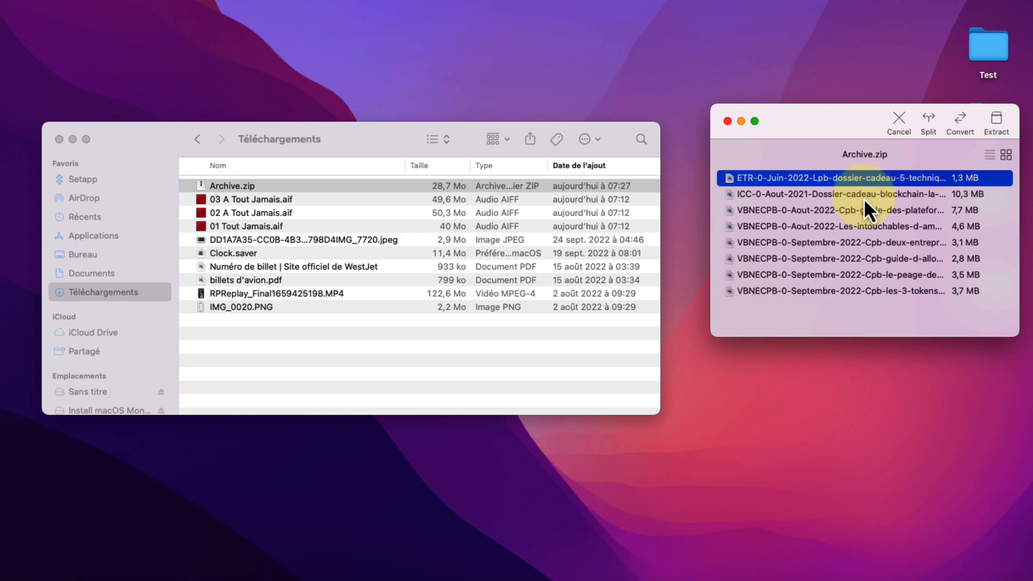
click(862, 197)
click(853, 209)
click(851, 227)
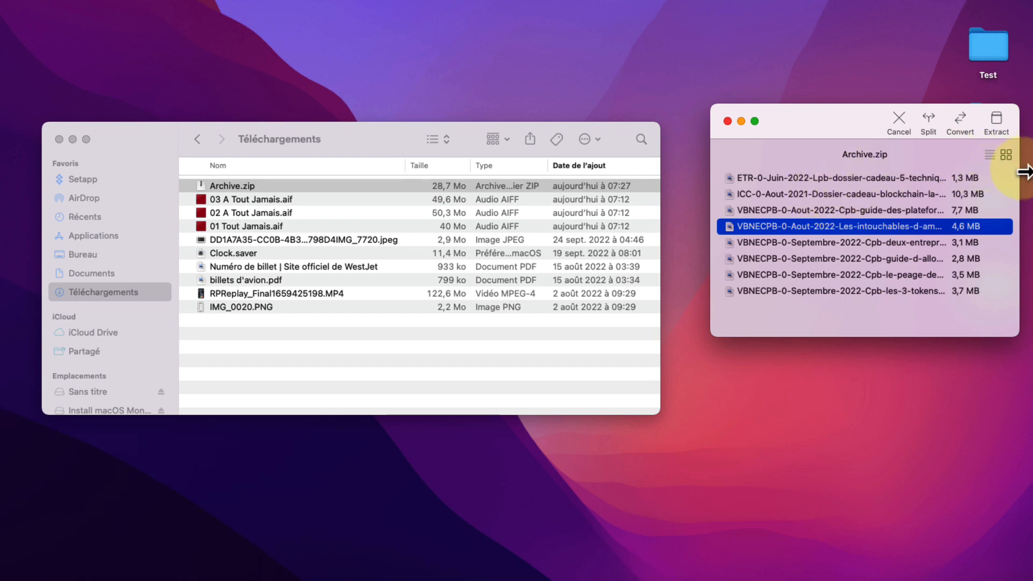
drag(1025, 171, 1032, 171)
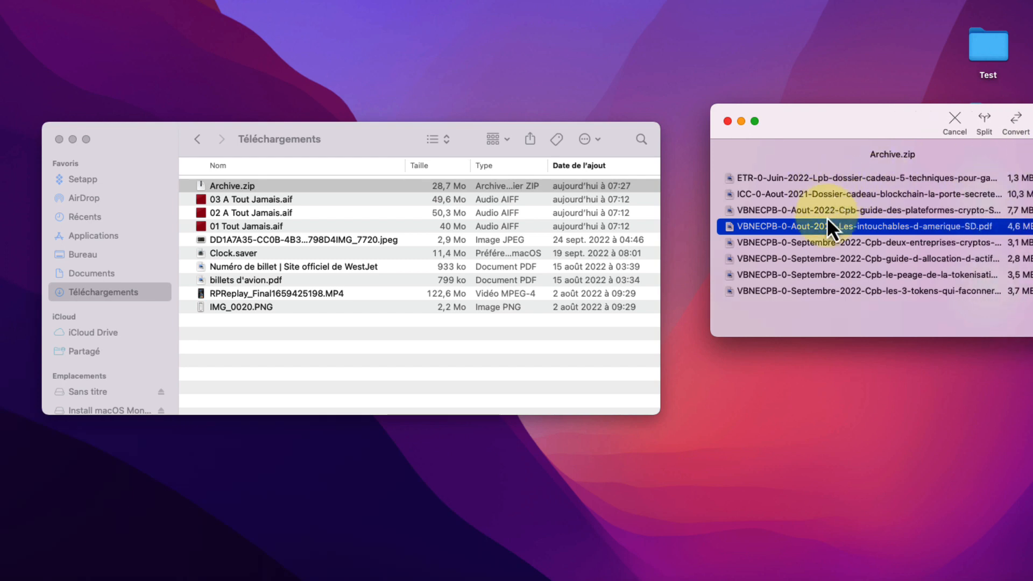
click(828, 198)
click(815, 178)
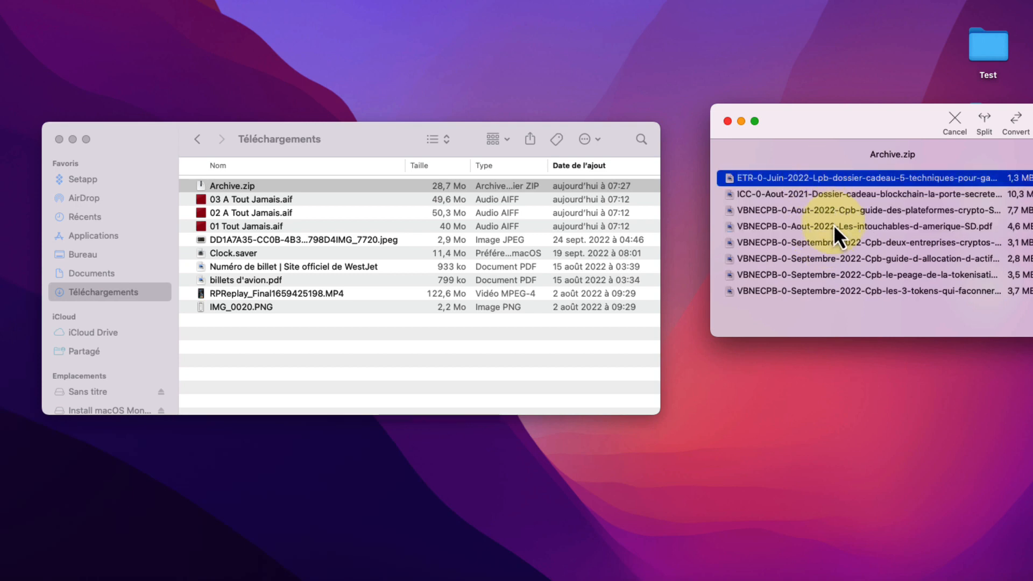
click(834, 226)
click(820, 243)
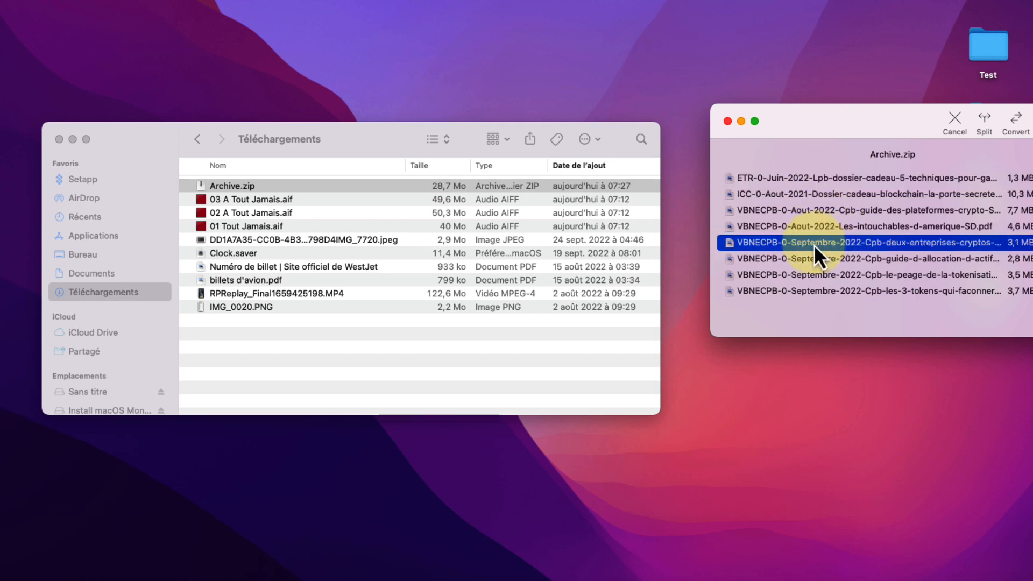
double_click(858, 195)
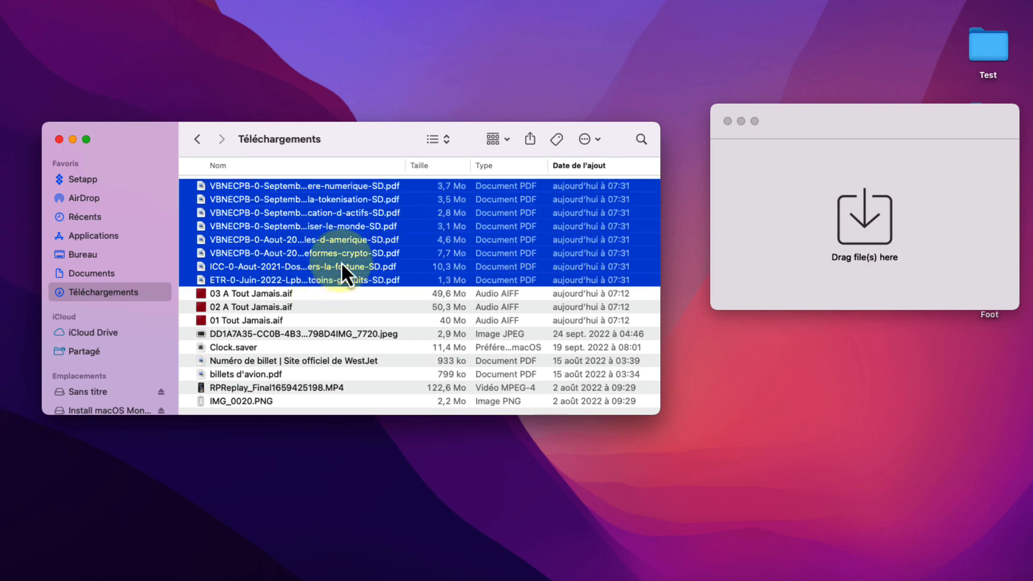
Step: Load the eight VBNECPB, ICC and ETR PDFs from Téléchargements into Archiver and show them as thumbnails
drag(282, 218, 793, 216)
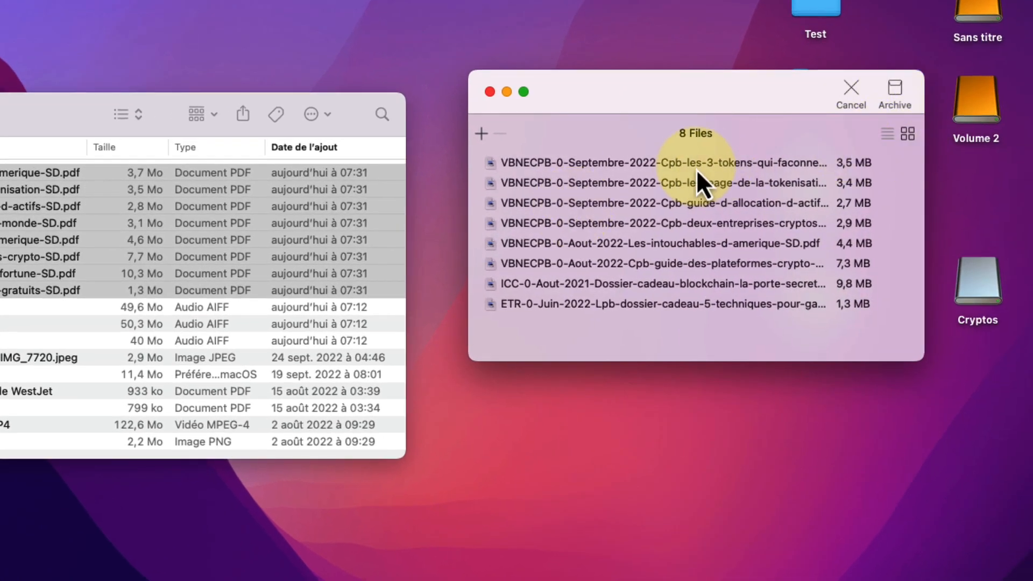
click(908, 134)
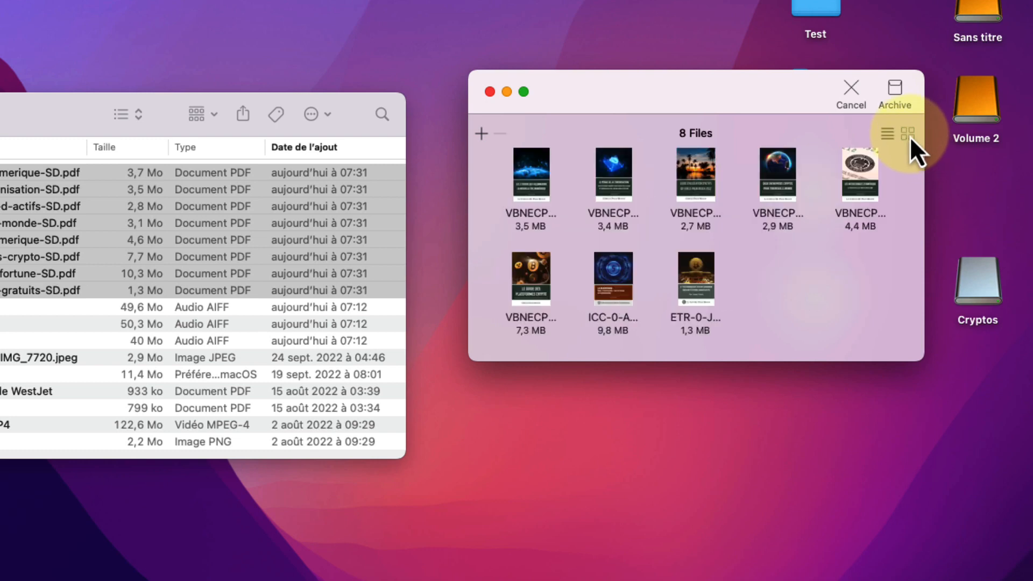
Step: Set up a ZIP archive of the eight PDFs named Test with the compression level at Medium
click(897, 98)
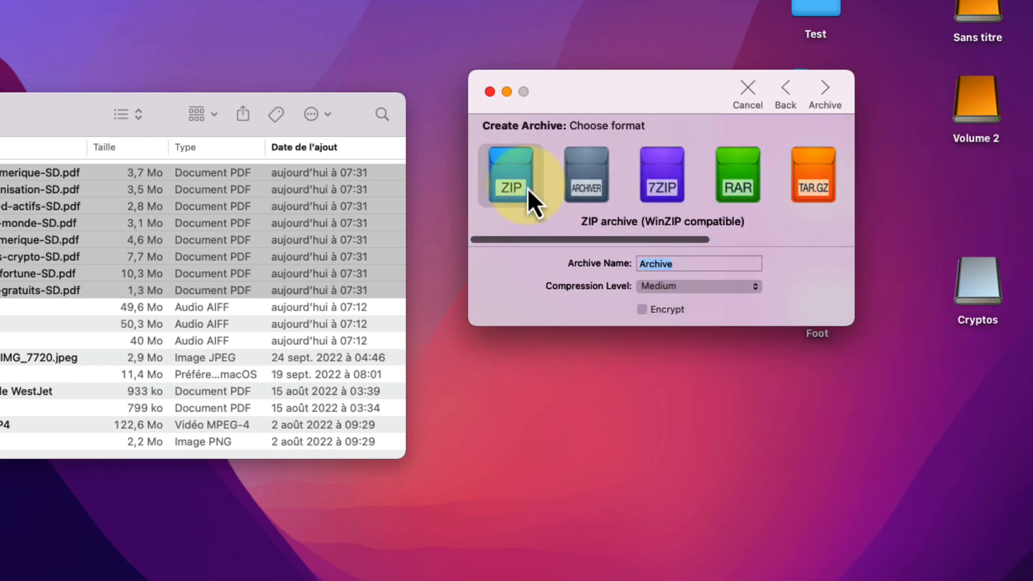
double_click(688, 268)
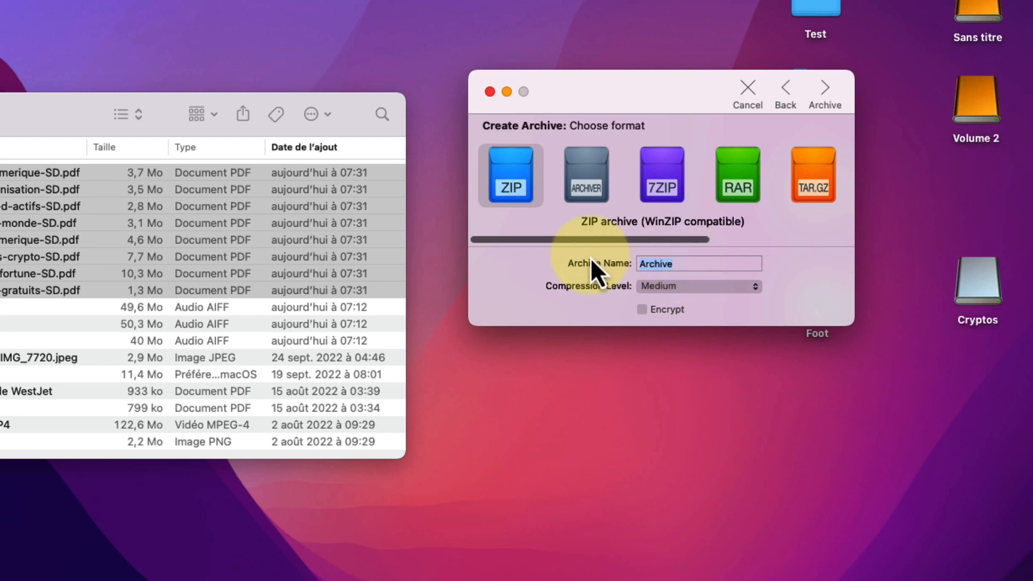
text(Test)
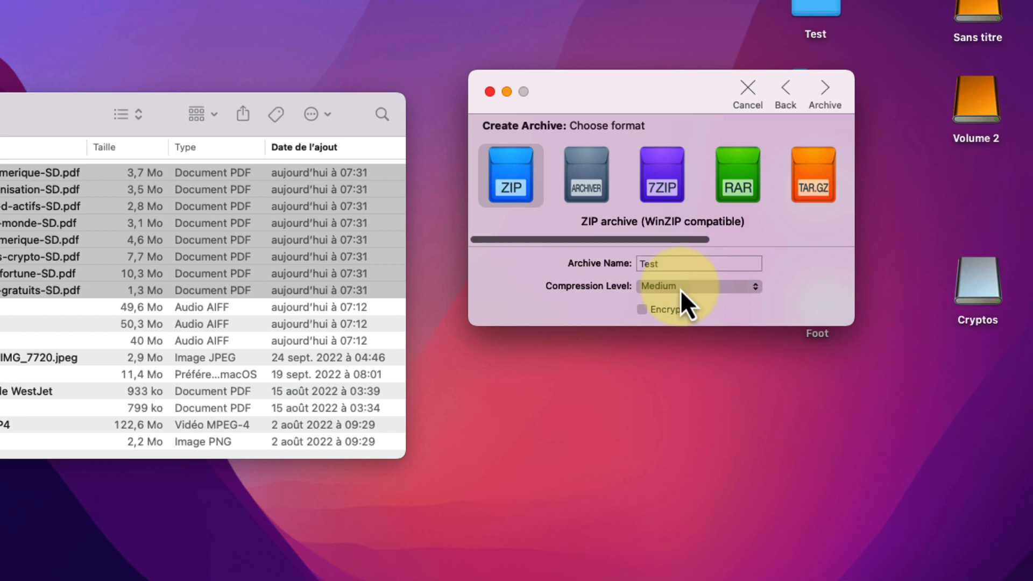
click(680, 287)
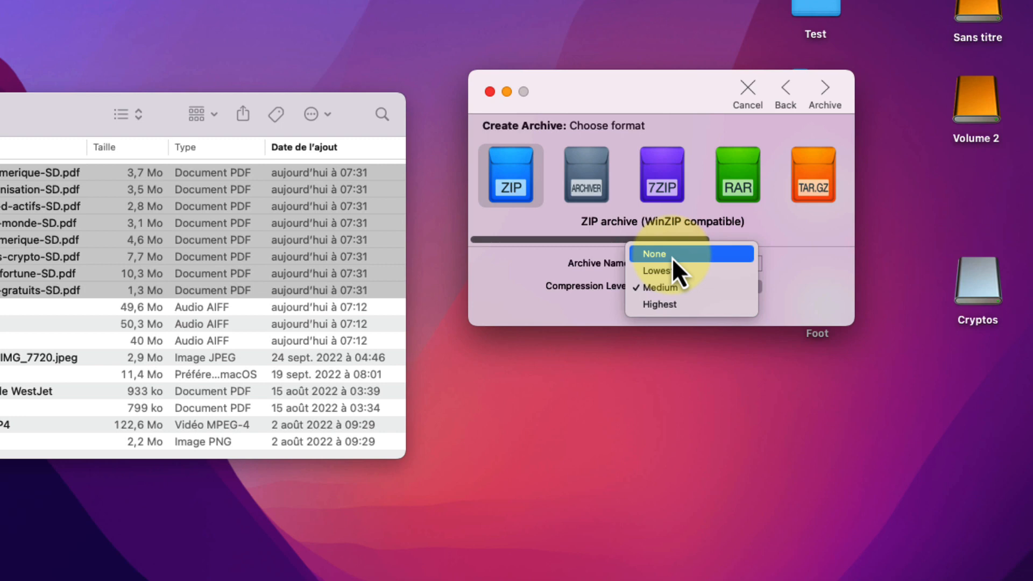
click(676, 290)
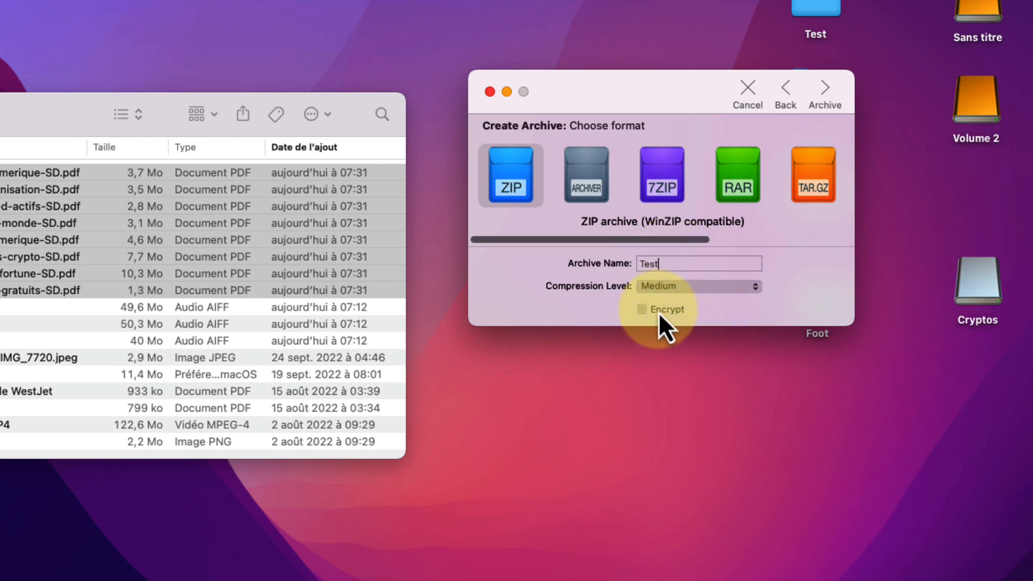
Step: Enable encryption for the Test archive, fill in the password and repeat password fields, and create the archive
click(660, 311)
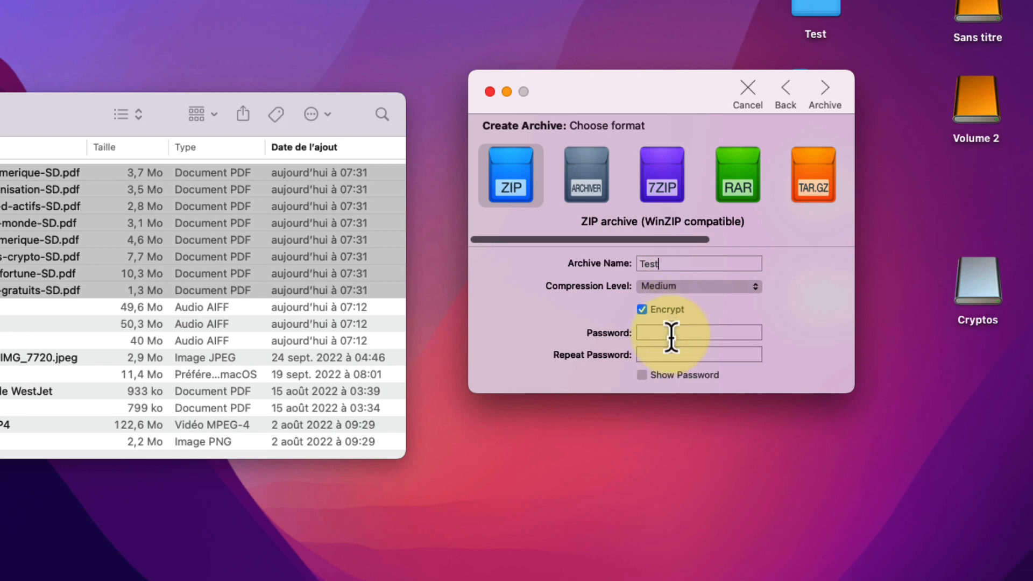
click(669, 332)
text(********)
click(697, 354)
text(********)
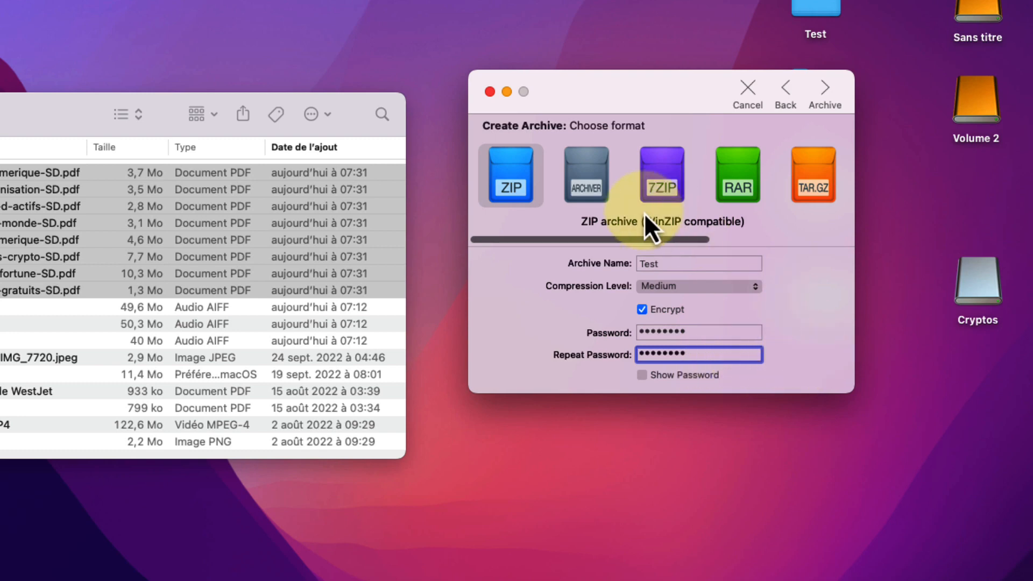
click(824, 92)
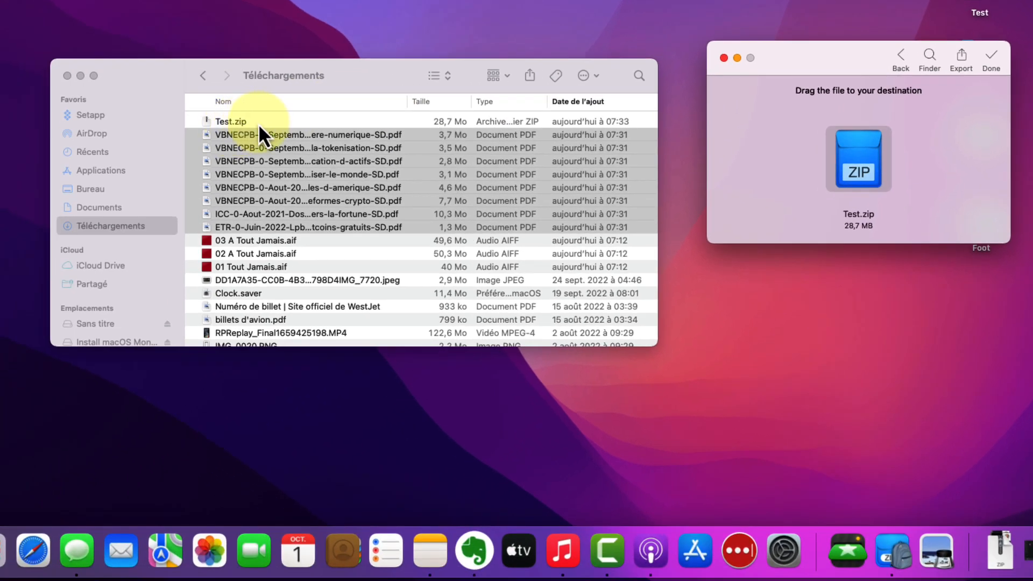
Step: Finish the completed archive job, load Test.zip from Téléchargements into Archiver, and unlock it with the archive password
click(264, 123)
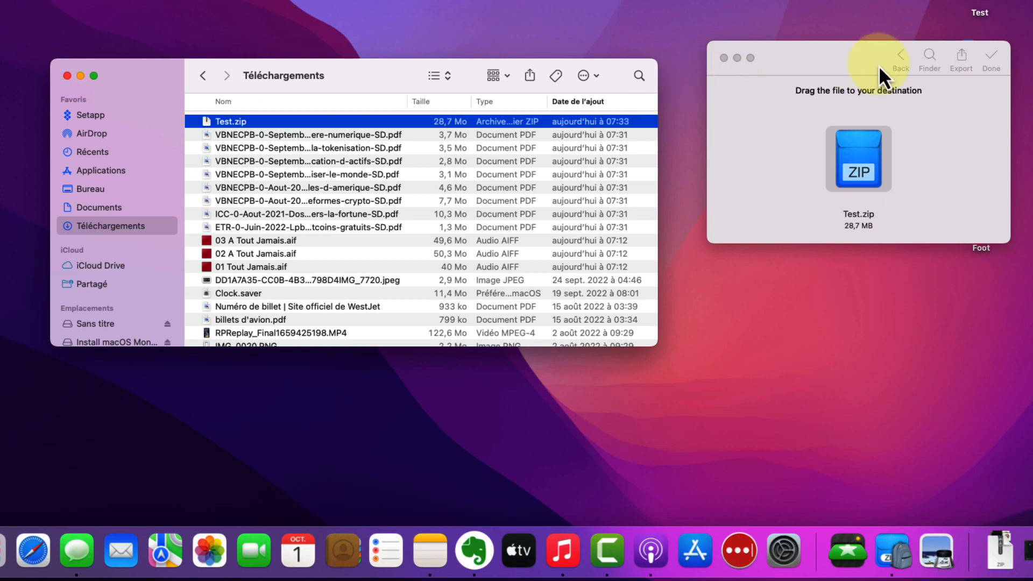
click(991, 56)
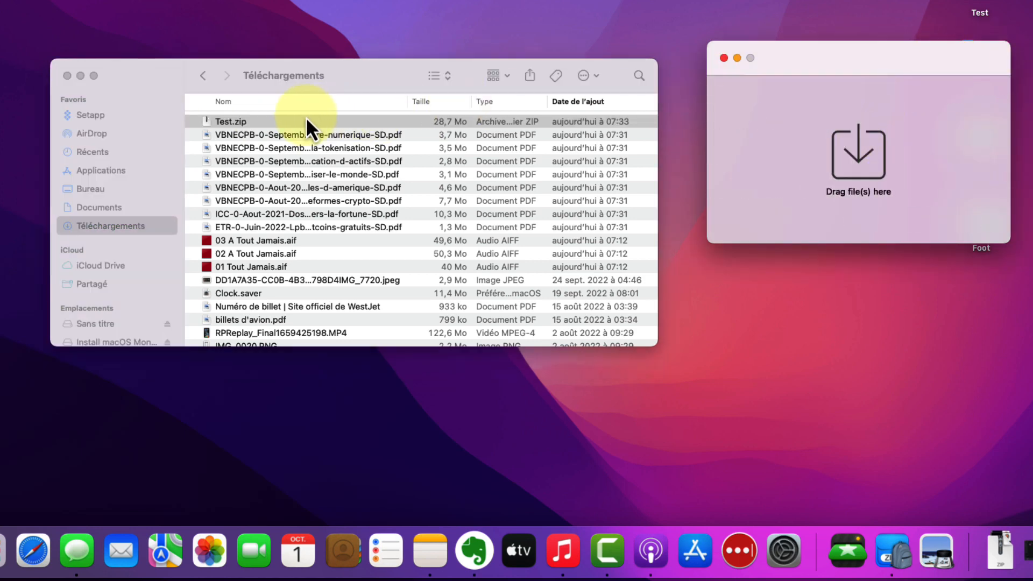
drag(255, 123, 887, 158)
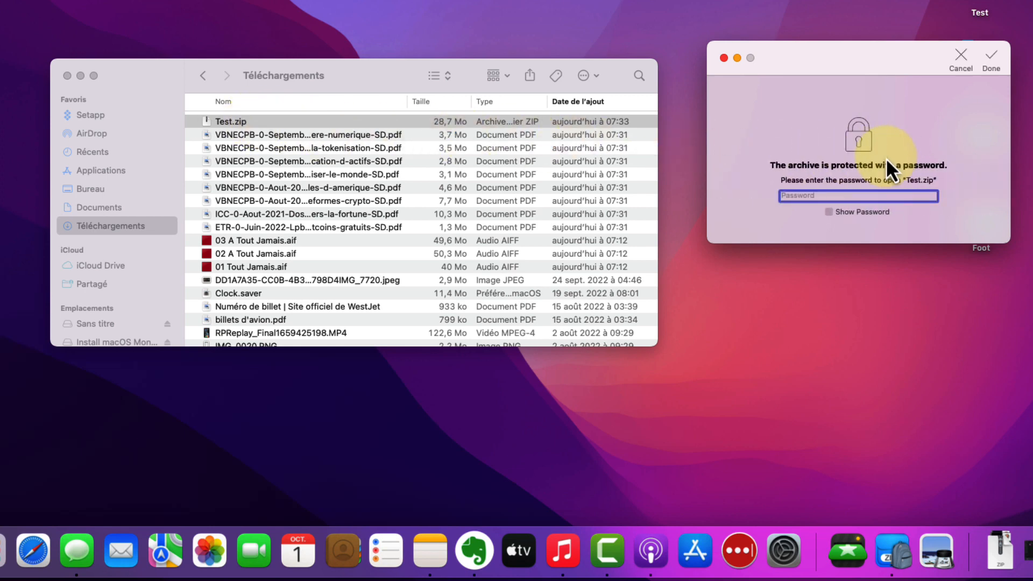
key(super+v)
key(Return)
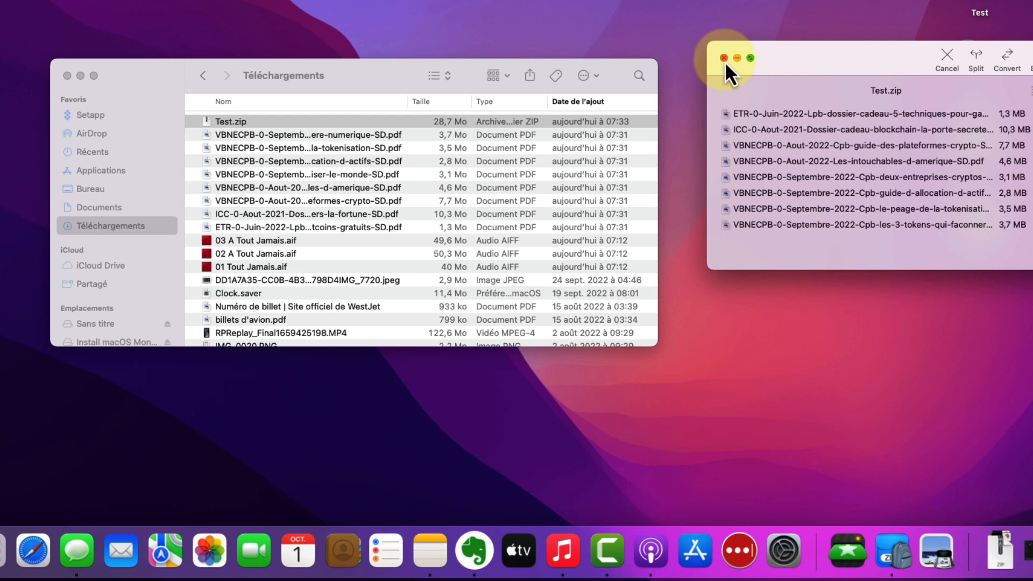
Step: Close the Test.zip listing in Archiver and open Test.zip directly from Téléchargements
click(724, 59)
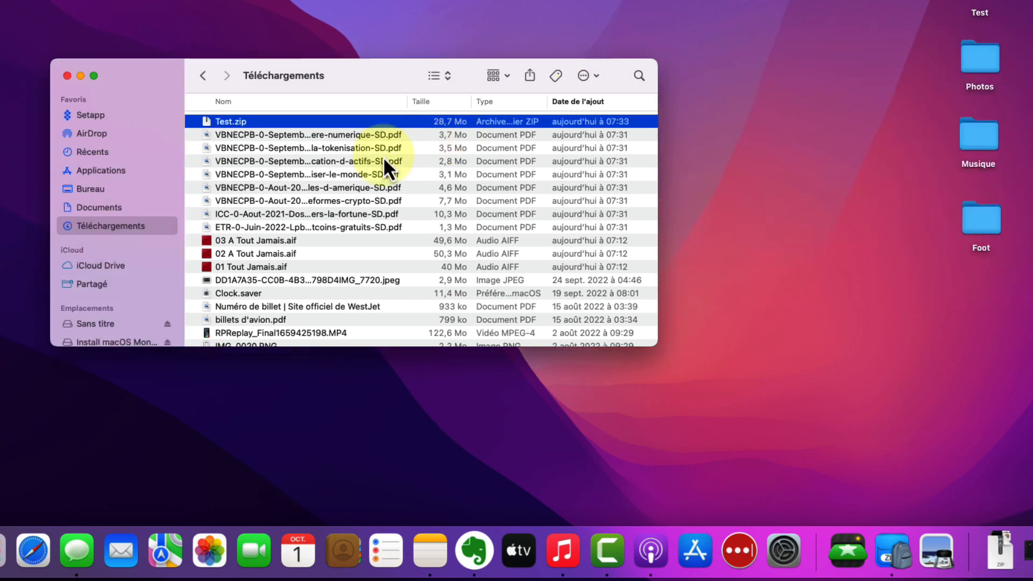
click(275, 159)
click(237, 121)
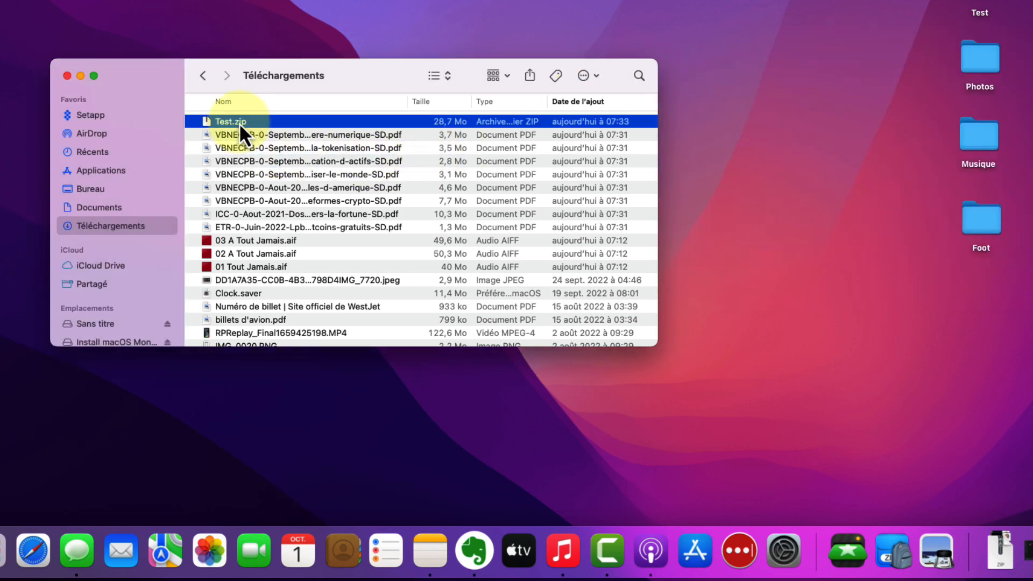
double_click(239, 122)
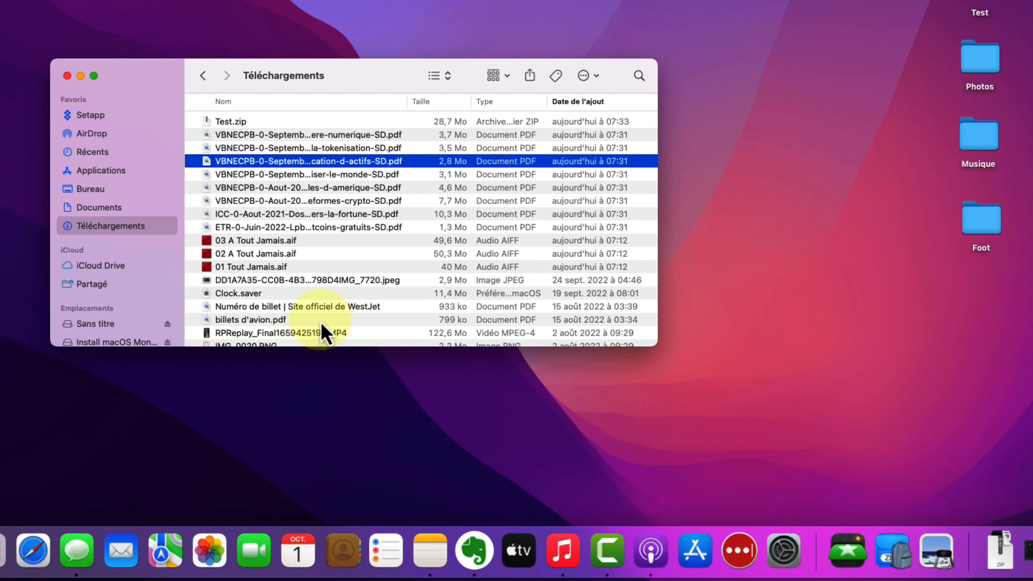
Step: Move Test.zip and the eight VBNECPB, ICC and ETR PDFs in Téléchargements to the trash
click(391, 229)
shift+click(285, 123)
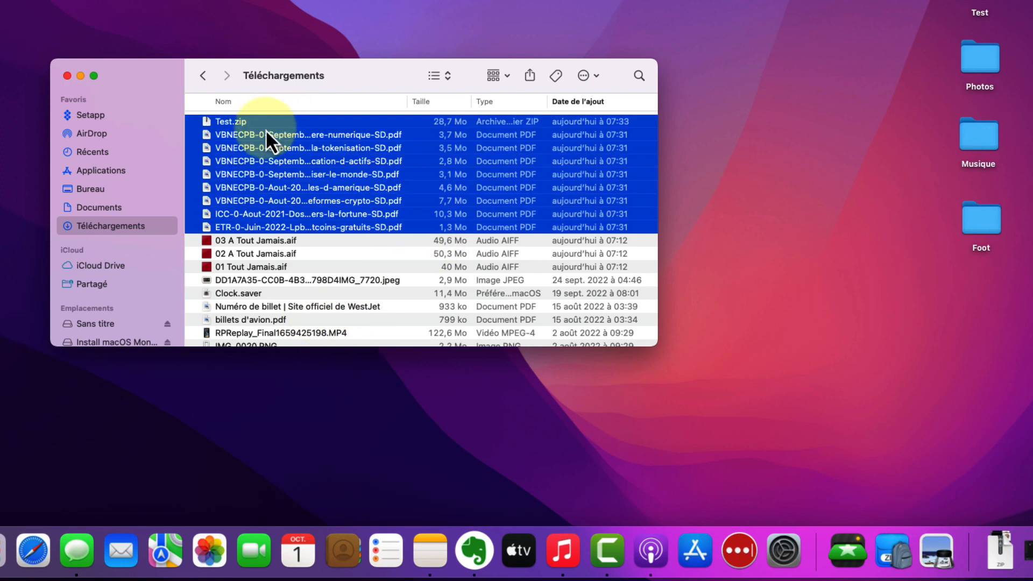
right_click(280, 138)
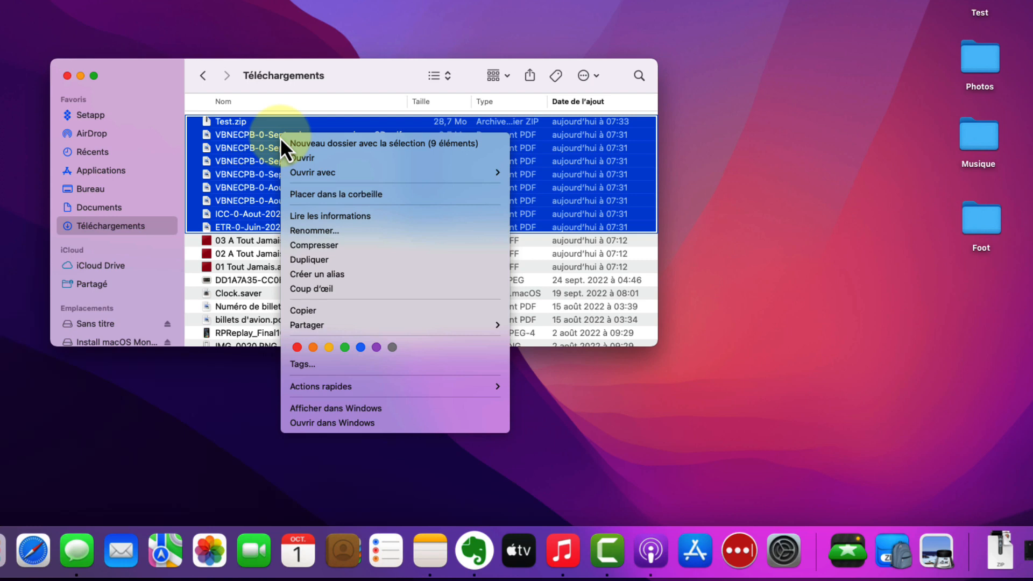
click(343, 198)
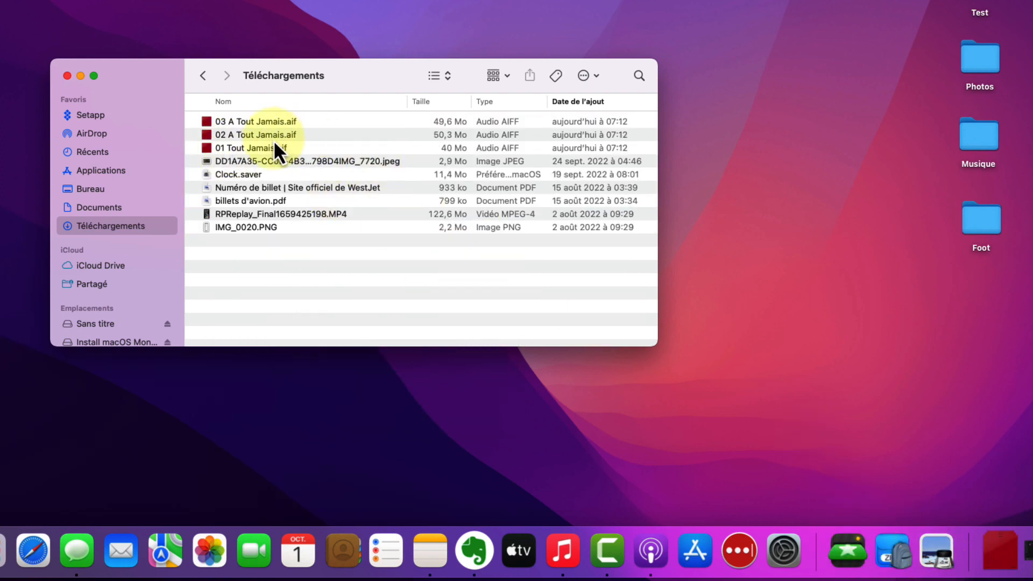
Step: Load 03 A Tout Jamais.aif, 02 A Tout Jamais.aif and 01 Tout Jamais.aif from Téléchargements into Archiver and check the listed files
click(720, 428)
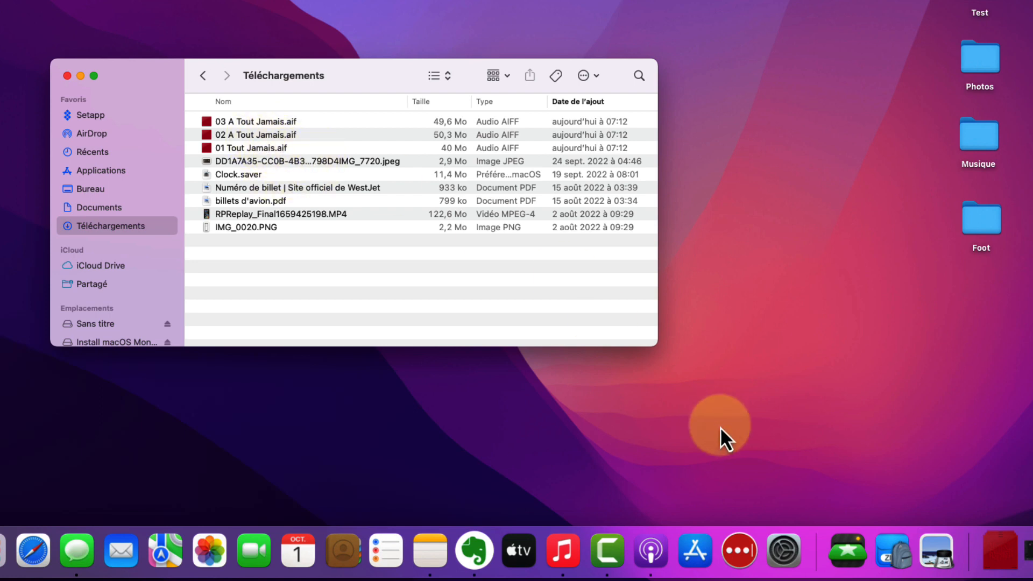
click(286, 123)
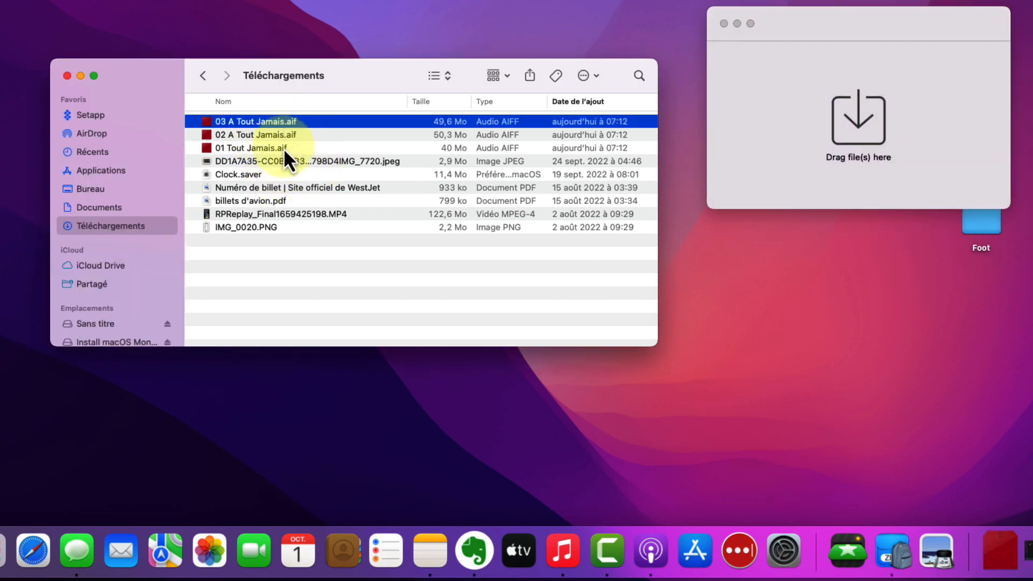
shift+click(283, 147)
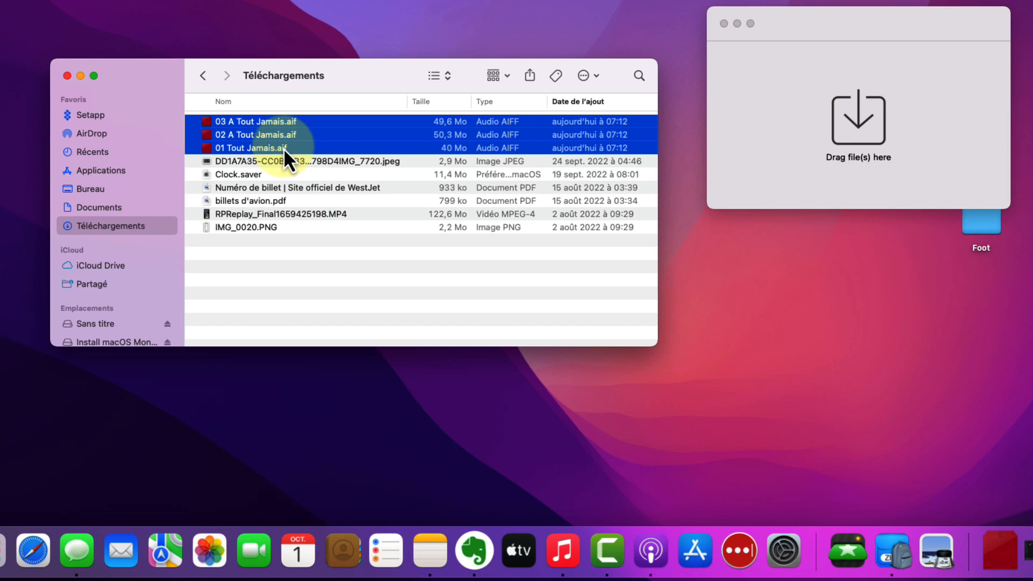
drag(290, 134, 898, 129)
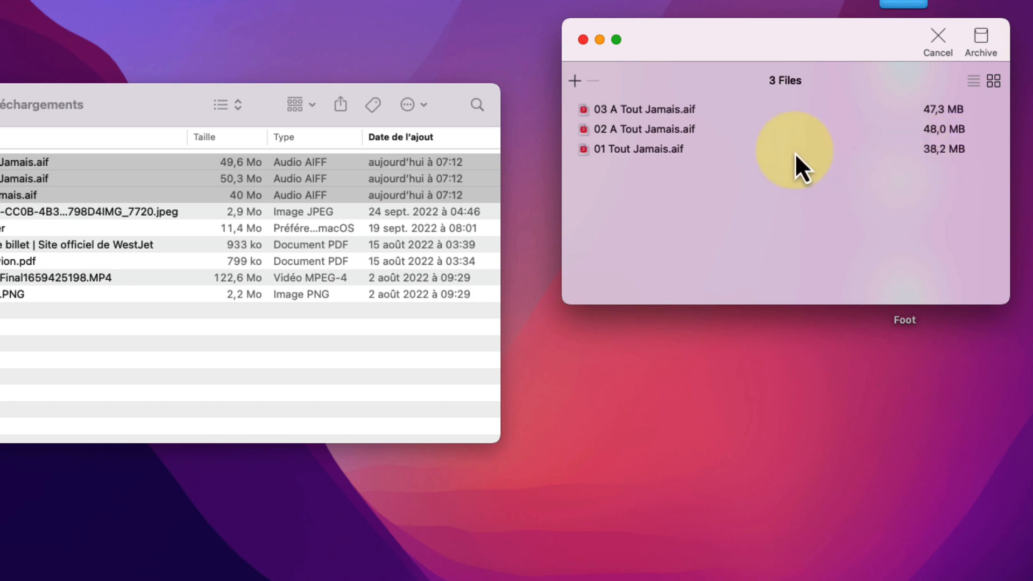
click(784, 153)
click(870, 131)
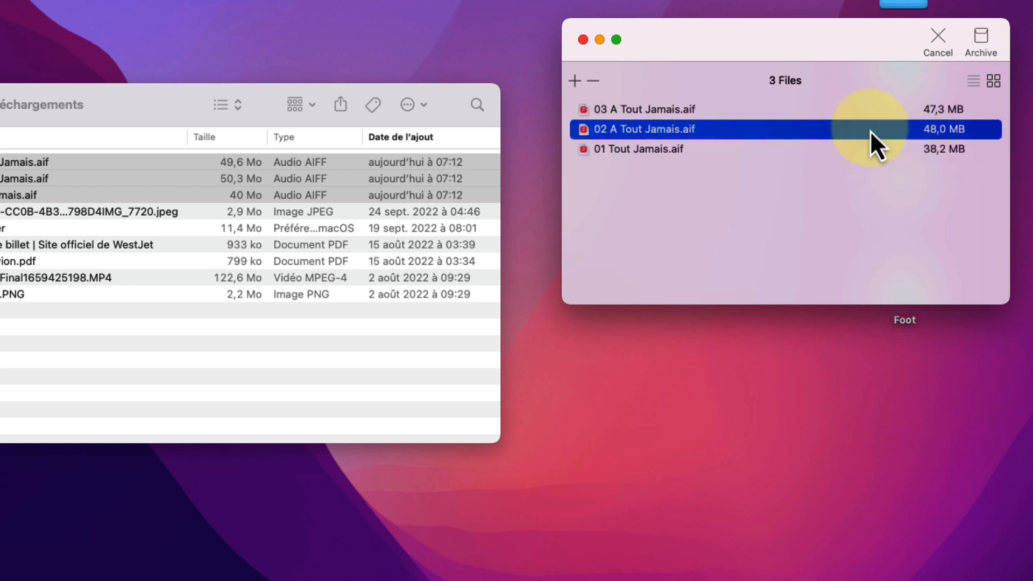
click(848, 112)
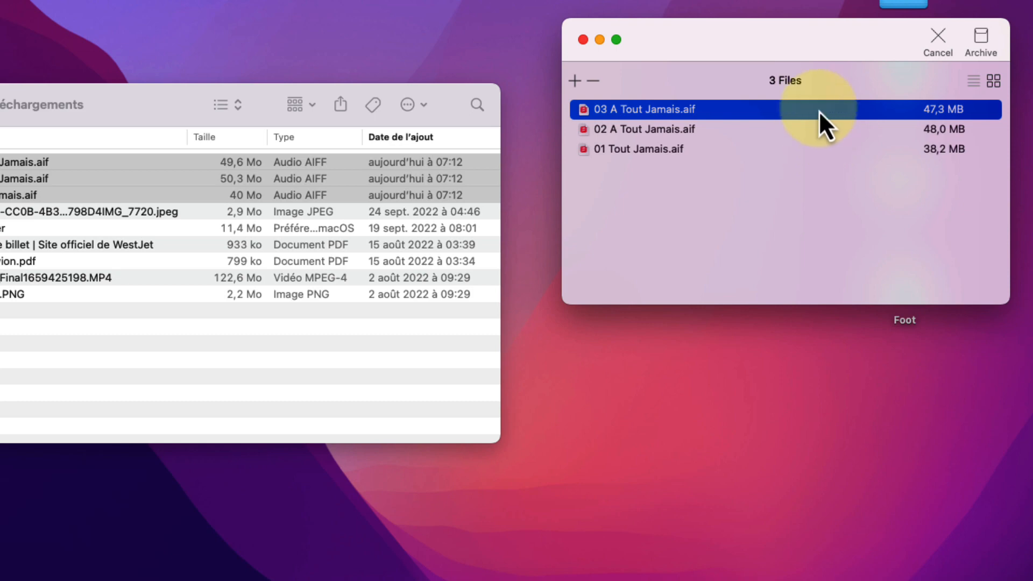
Step: Create an archive of the three audio files in Archiver format with M4A (Medium Quality) audio pre-compression, made ZIP compatible
click(982, 40)
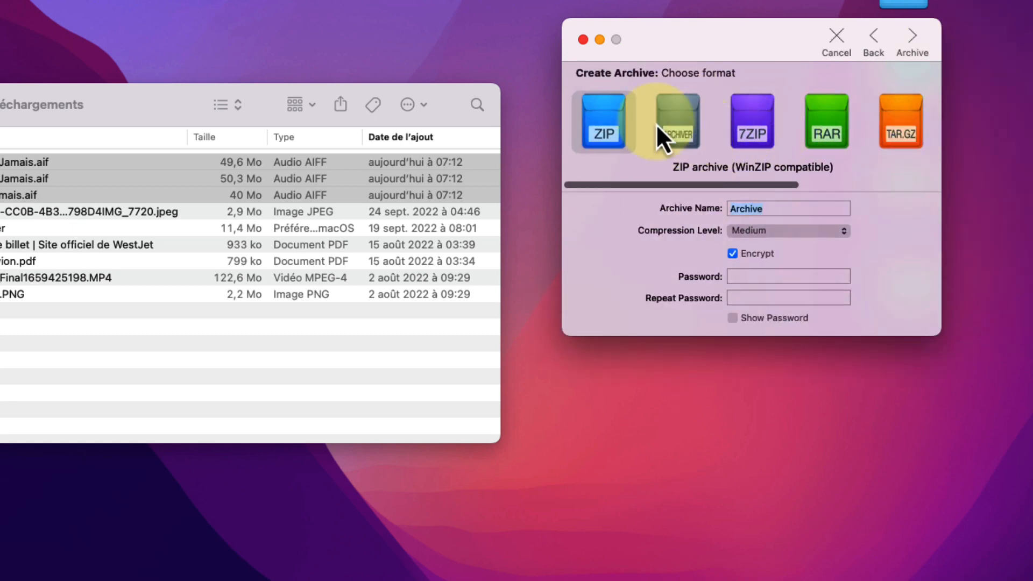
click(676, 132)
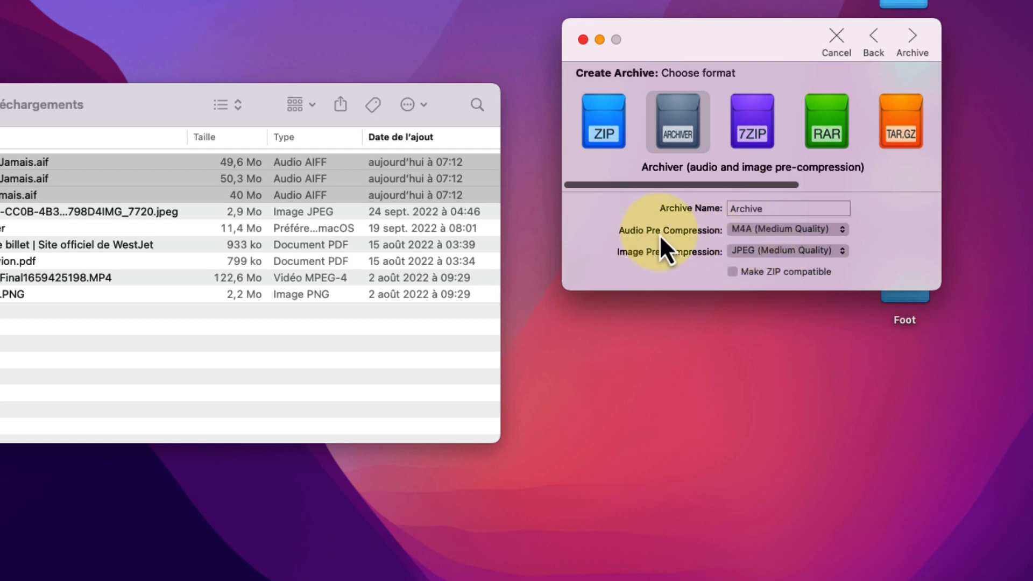
click(787, 232)
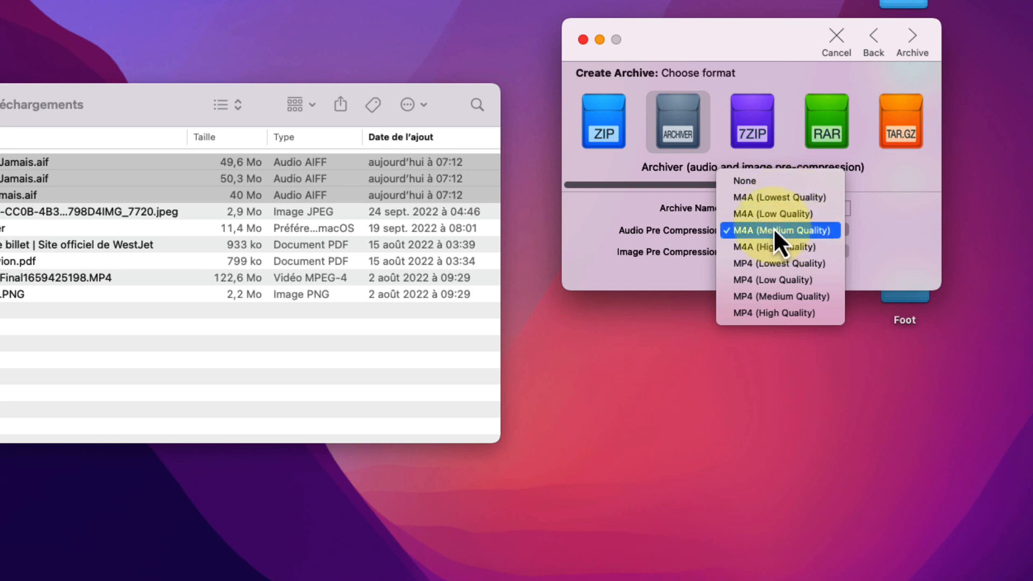
click(902, 199)
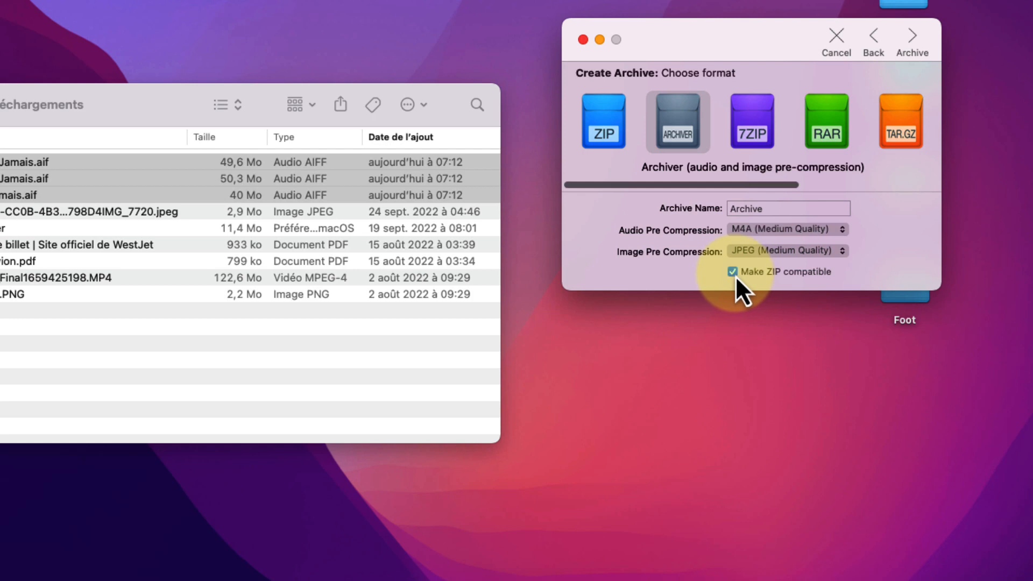
click(922, 56)
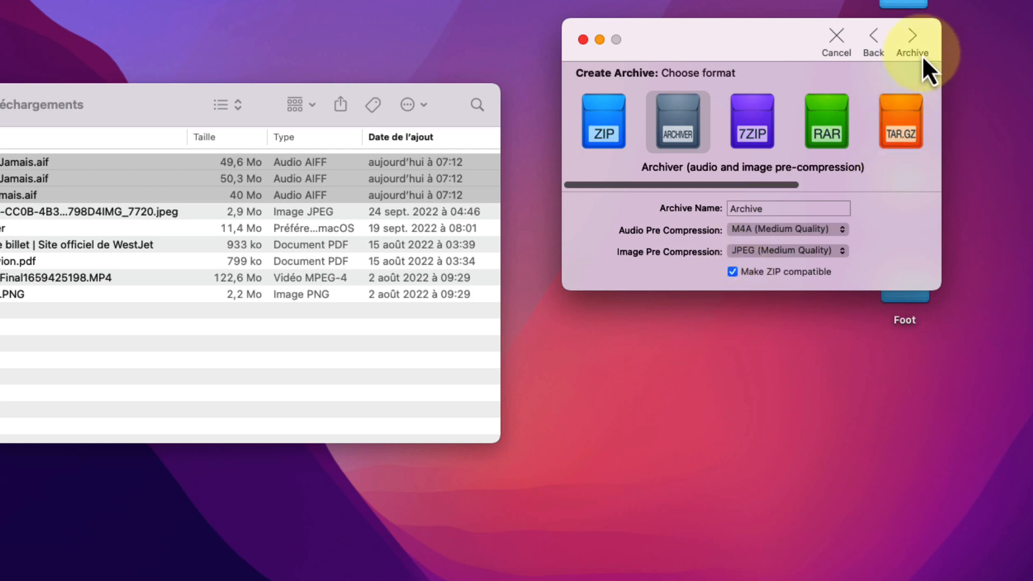
click(914, 40)
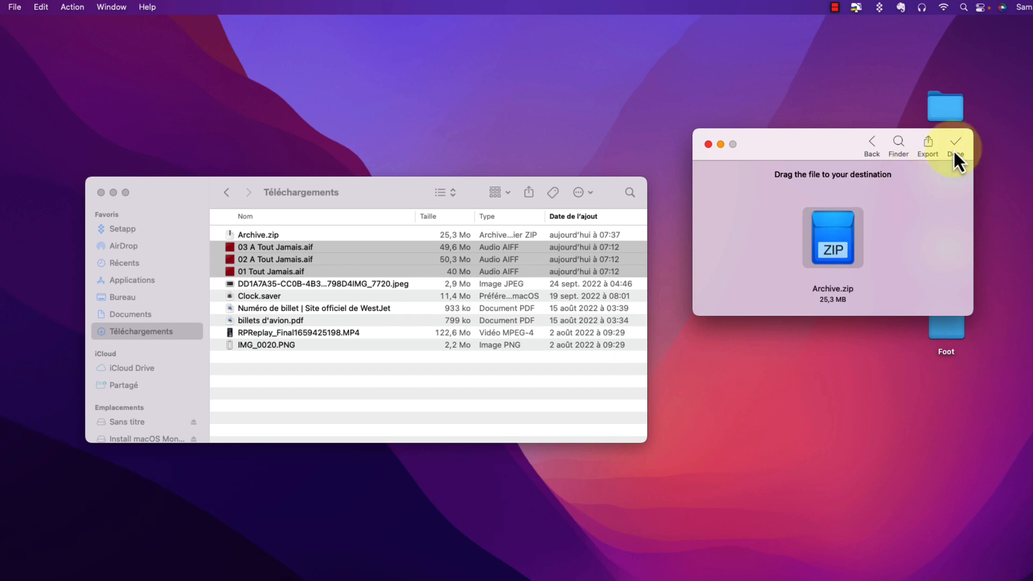
Step: Finish the completed archive job and load Archive.zip from Téléchargements into Archiver
click(955, 151)
click(337, 244)
click(249, 235)
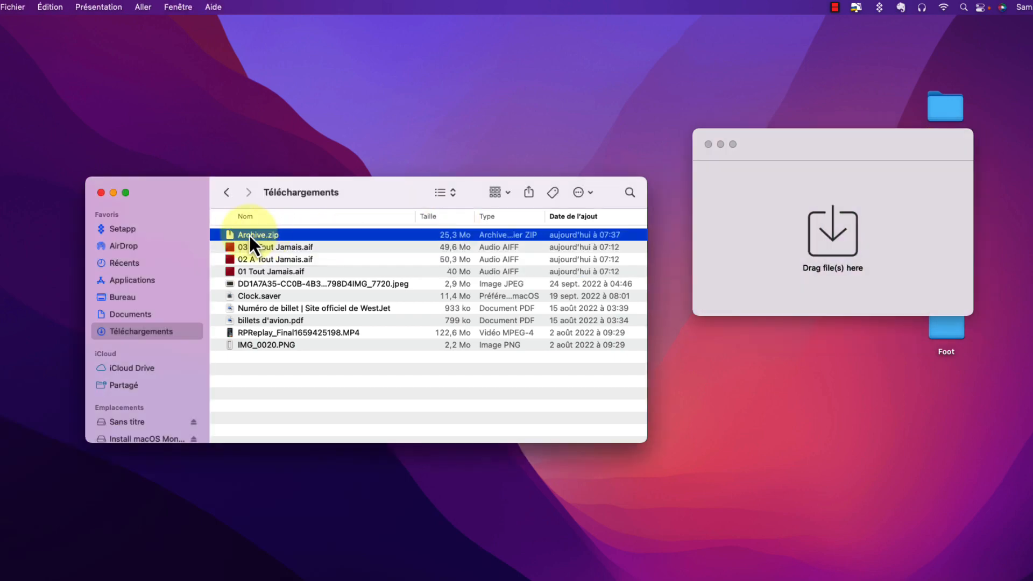
drag(248, 235, 797, 254)
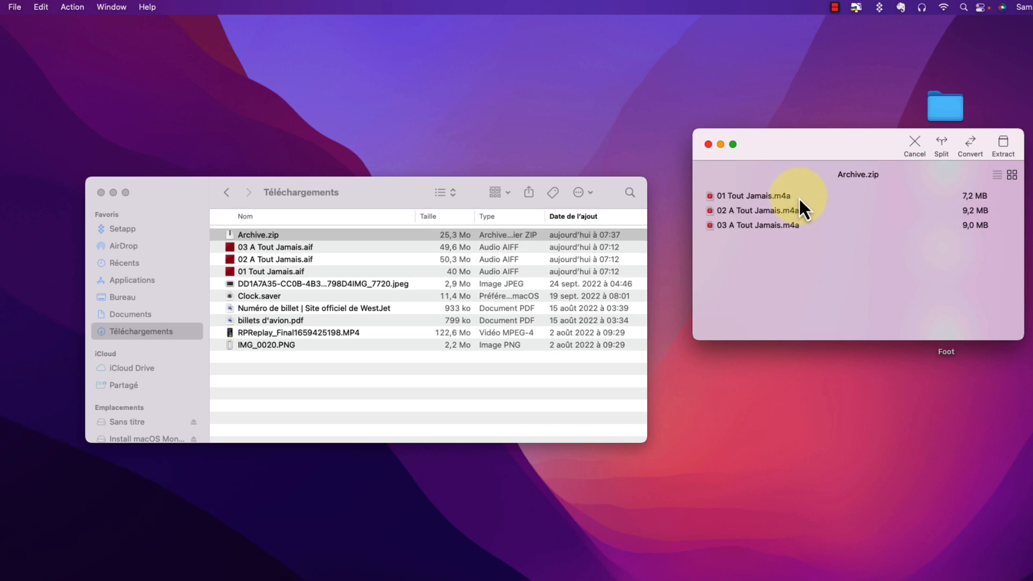
Step: Examine the names, formats and sizes of the three audio files listed in Archive.zip
click(799, 219)
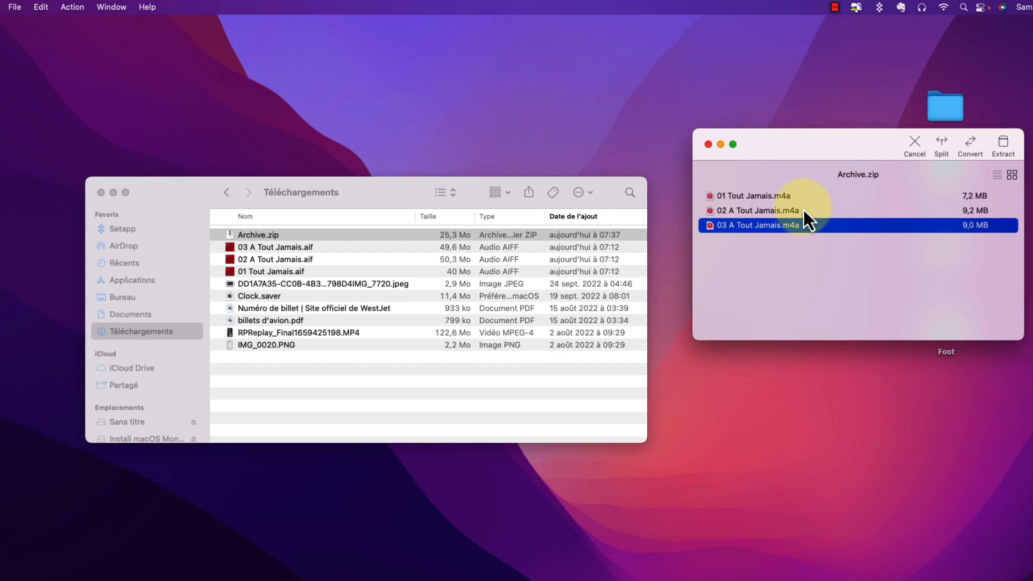
click(804, 214)
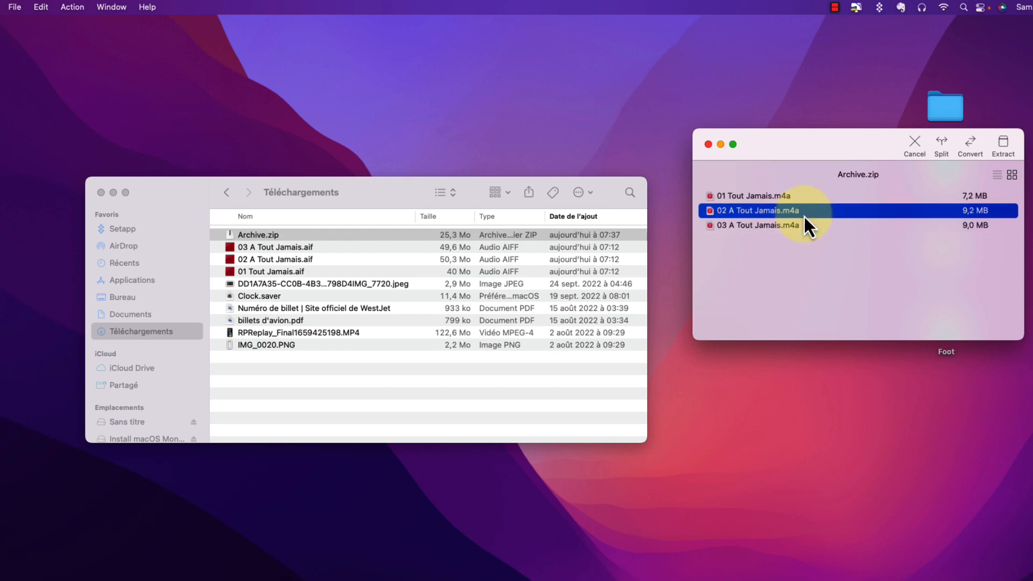
click(809, 199)
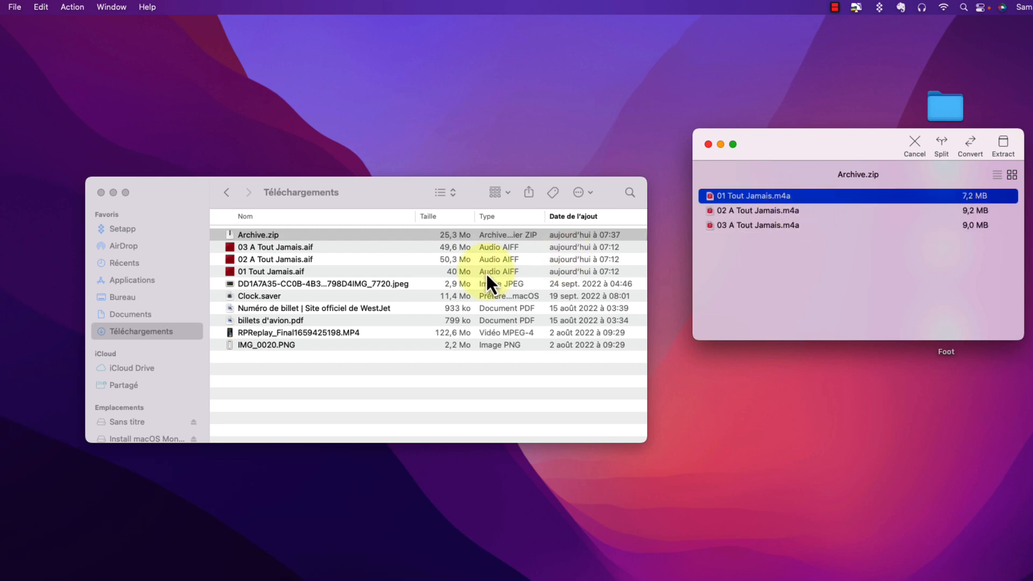
click(955, 227)
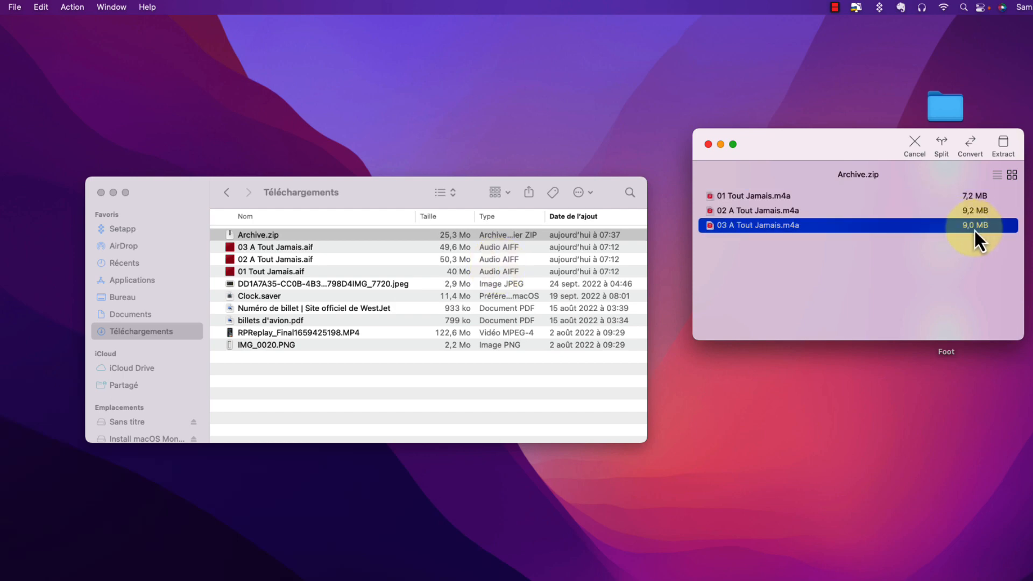
click(966, 216)
click(932, 221)
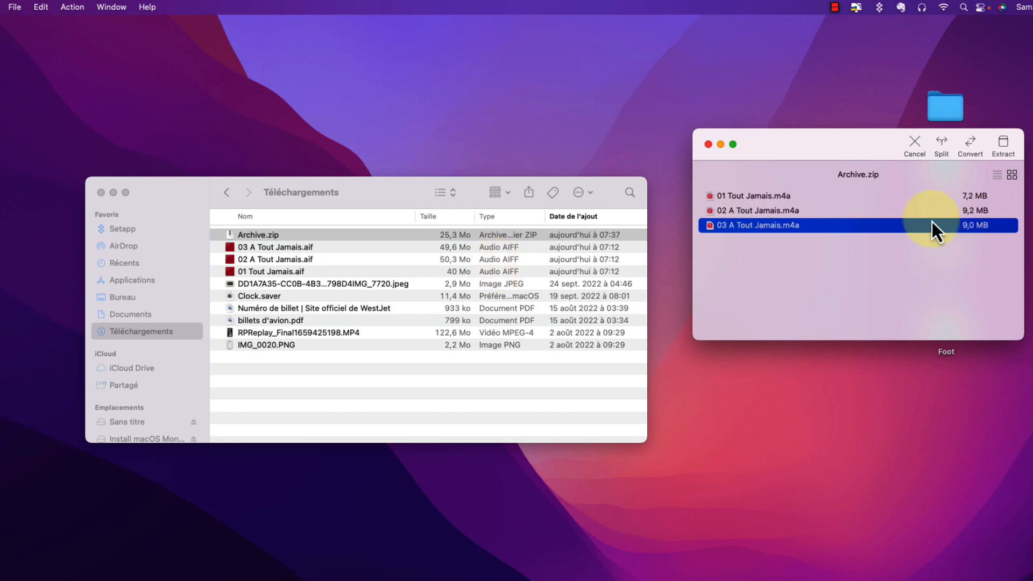
click(947, 198)
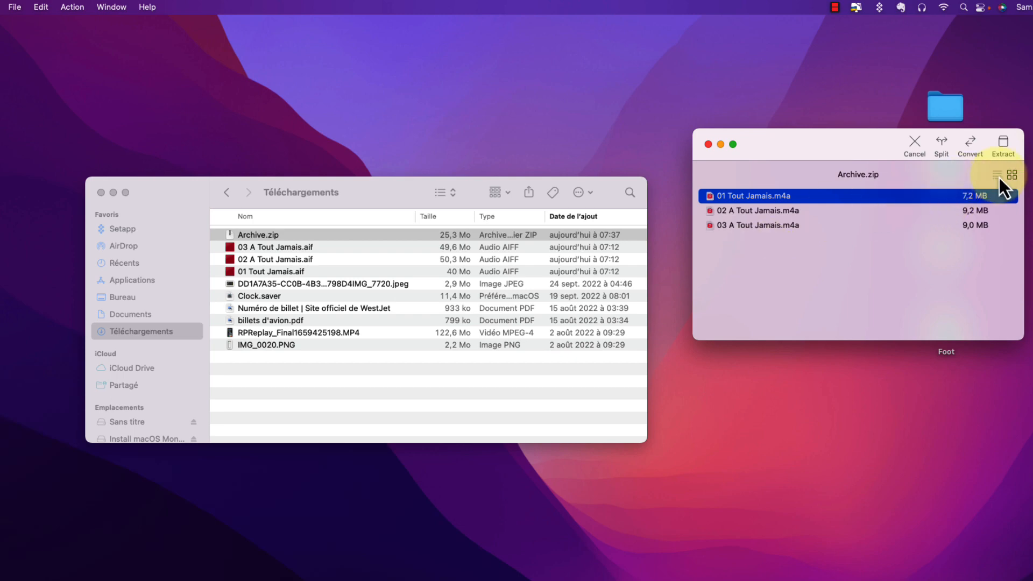
Step: Extract Archive.zip and expand the extracted Archive folder in Téléchargements
click(1004, 144)
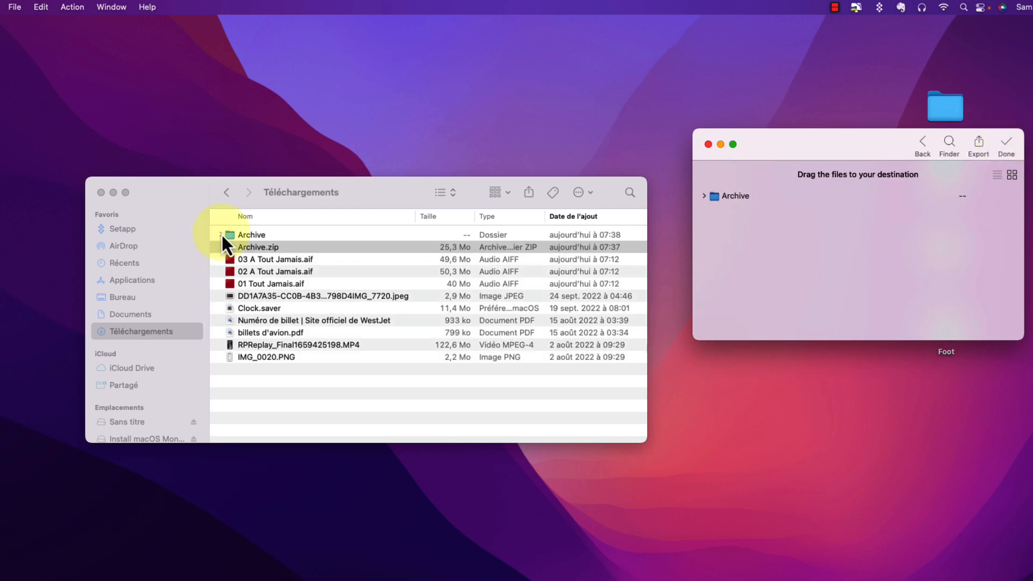
click(220, 234)
click(324, 248)
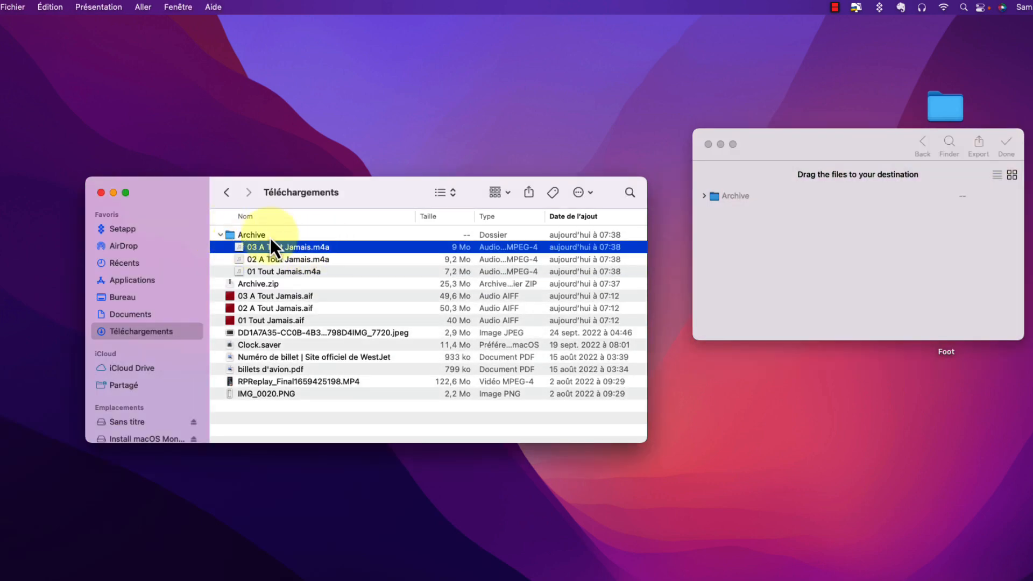
click(257, 235)
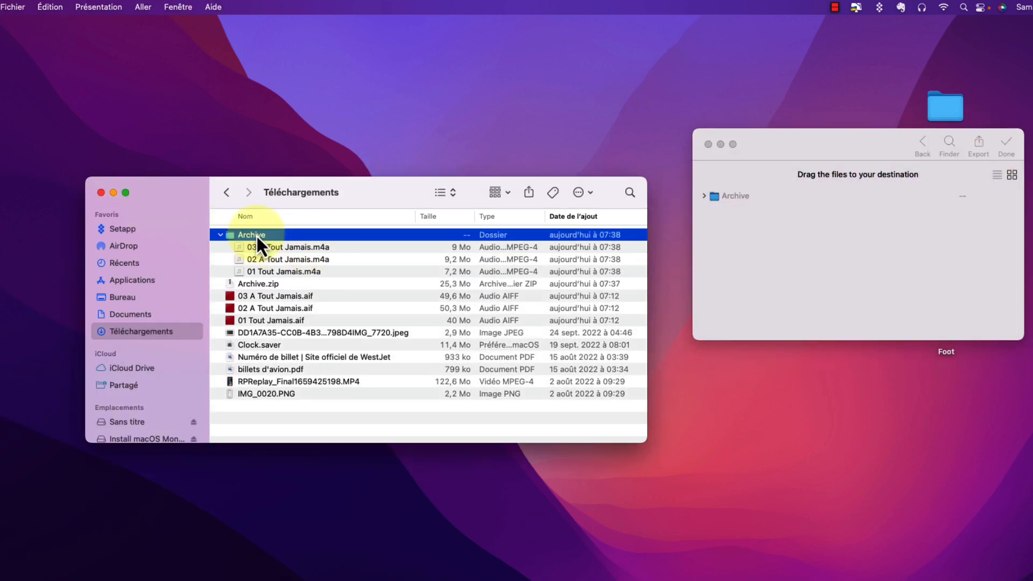
Step: Compare the three extracted M4A files in the Archive folder with the original AIF files in Téléchargements
click(306, 247)
click(297, 260)
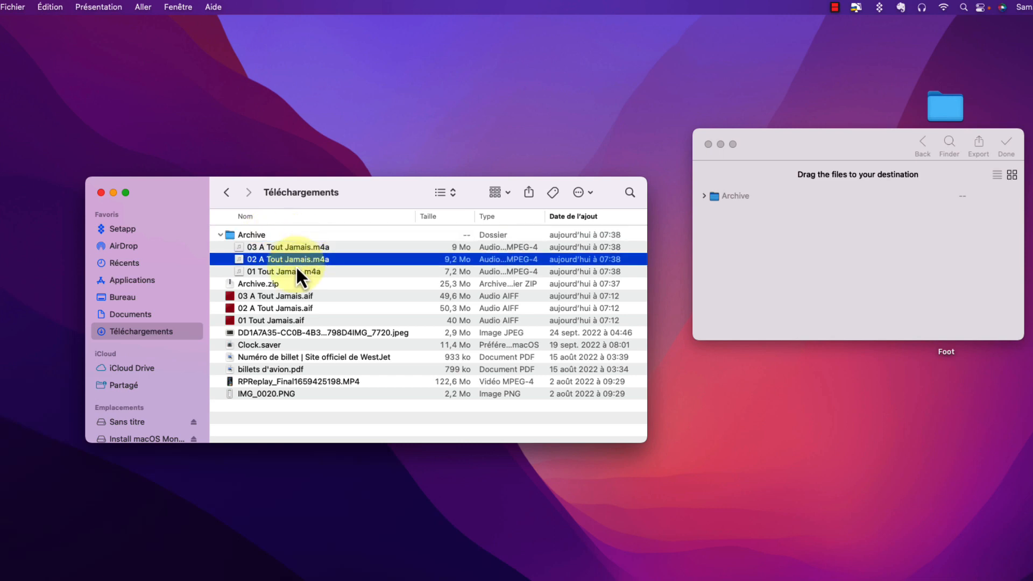
click(294, 270)
click(302, 259)
click(305, 247)
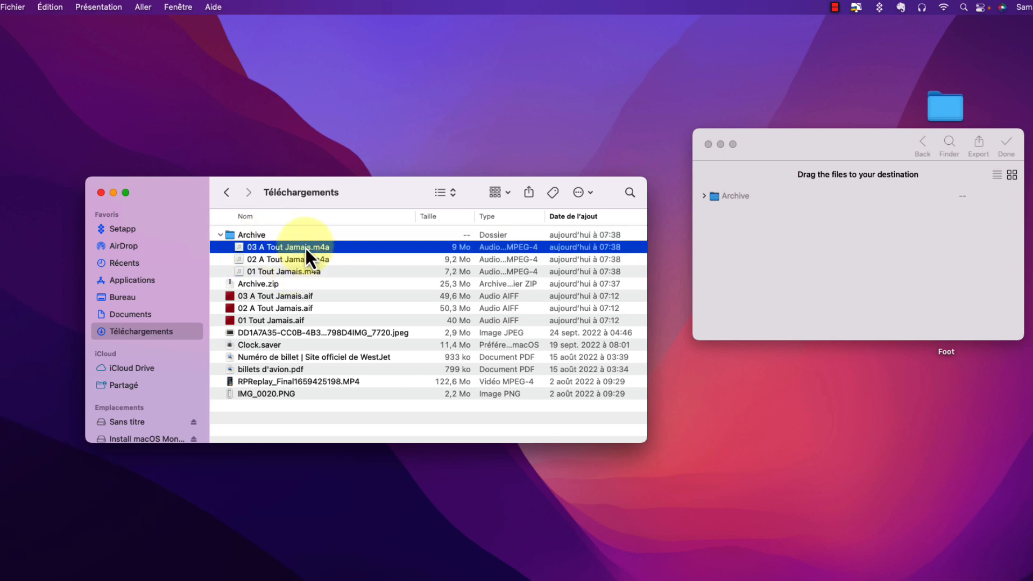
click(300, 270)
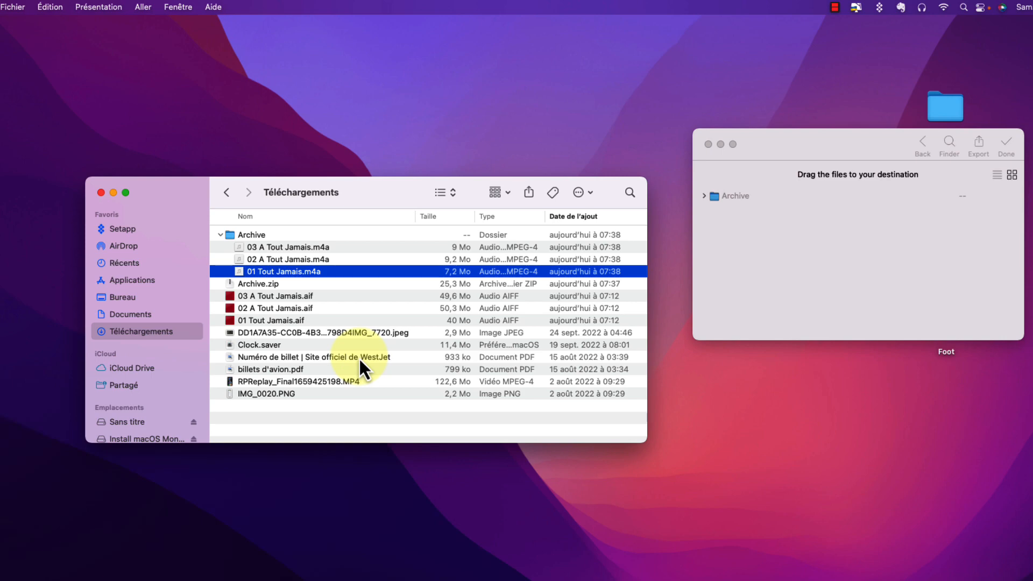
click(279, 296)
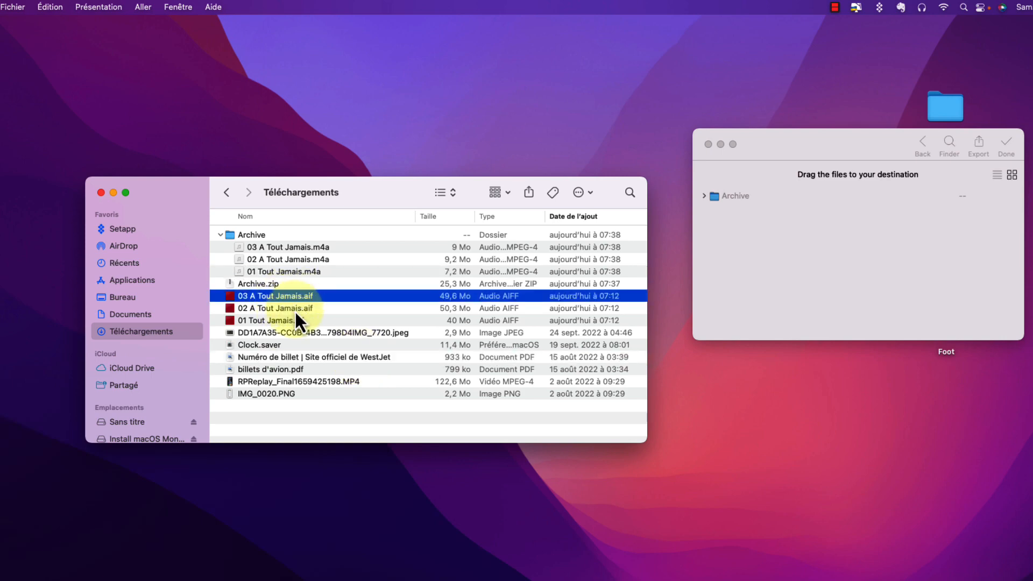
click(295, 307)
click(294, 298)
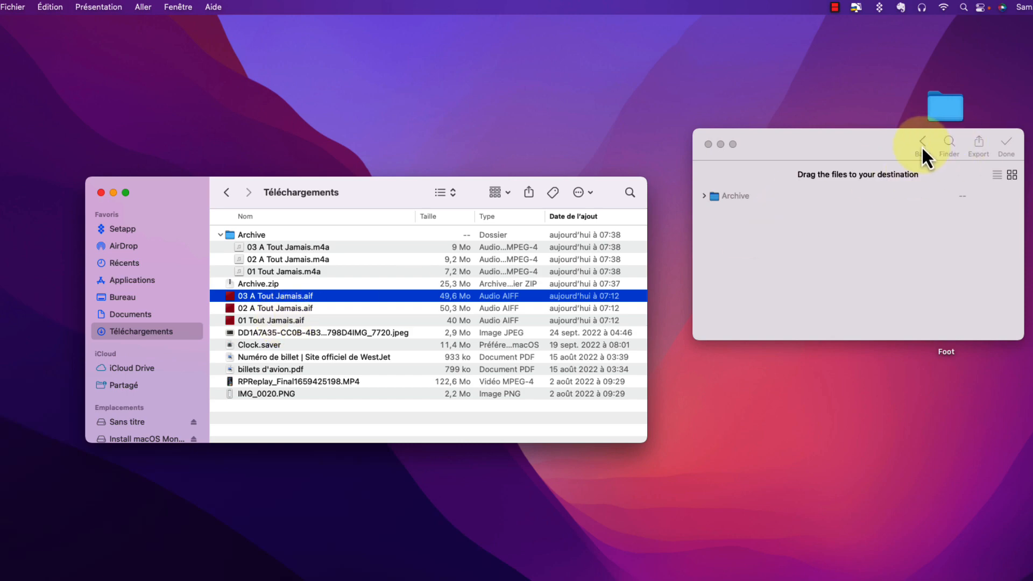
Step: Finish the extraction job and load 03 A Tout Jamais.aif, 02 A Tout Jamais.aif and 01 Tout Jamais.aif into Archiver
click(1006, 151)
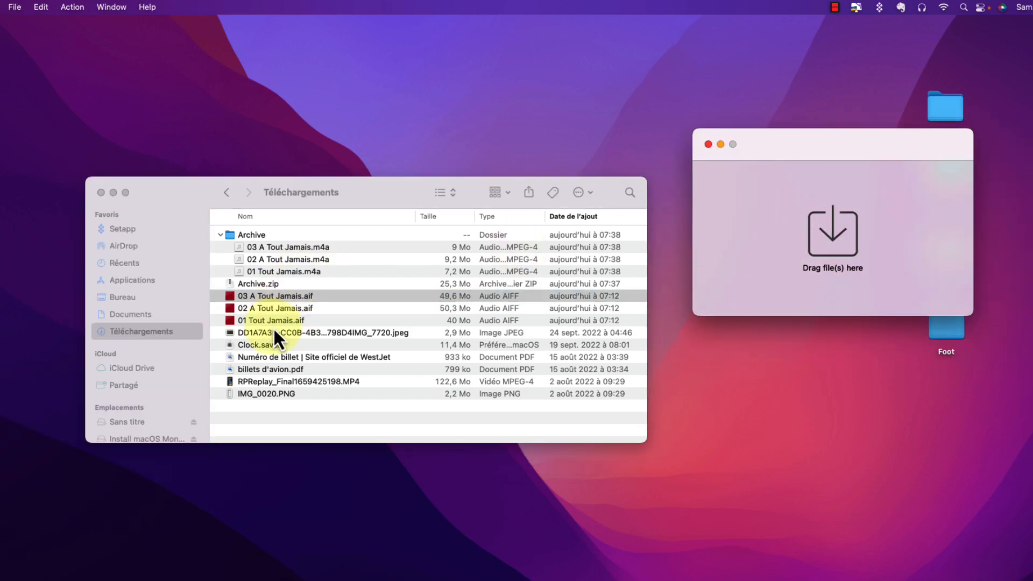
click(277, 325)
shift+click(282, 320)
drag(285, 307, 828, 263)
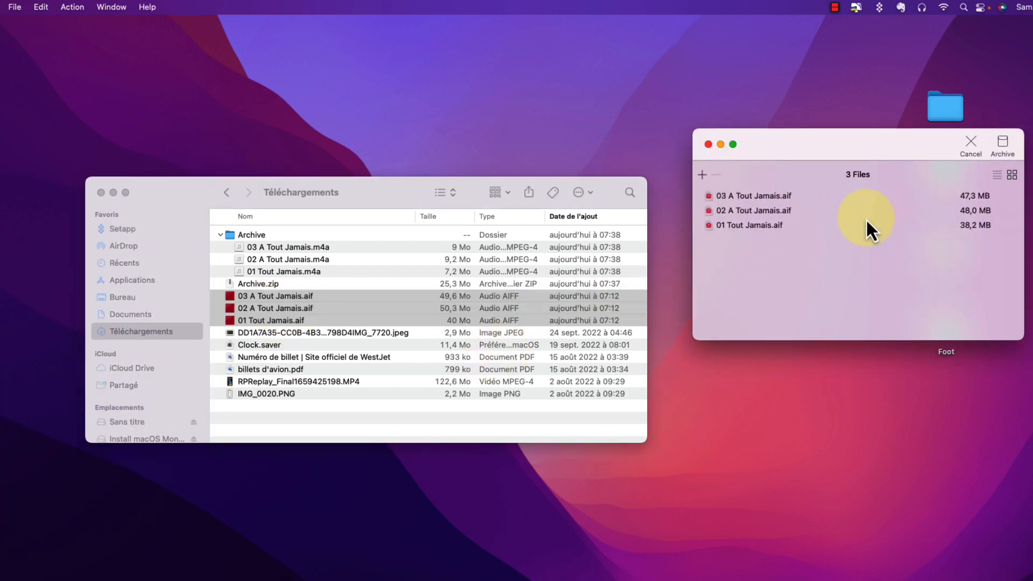
Step: Choose the RAR format for the new archive, install the missing RAR software and accept its end-user license agreement
click(1002, 147)
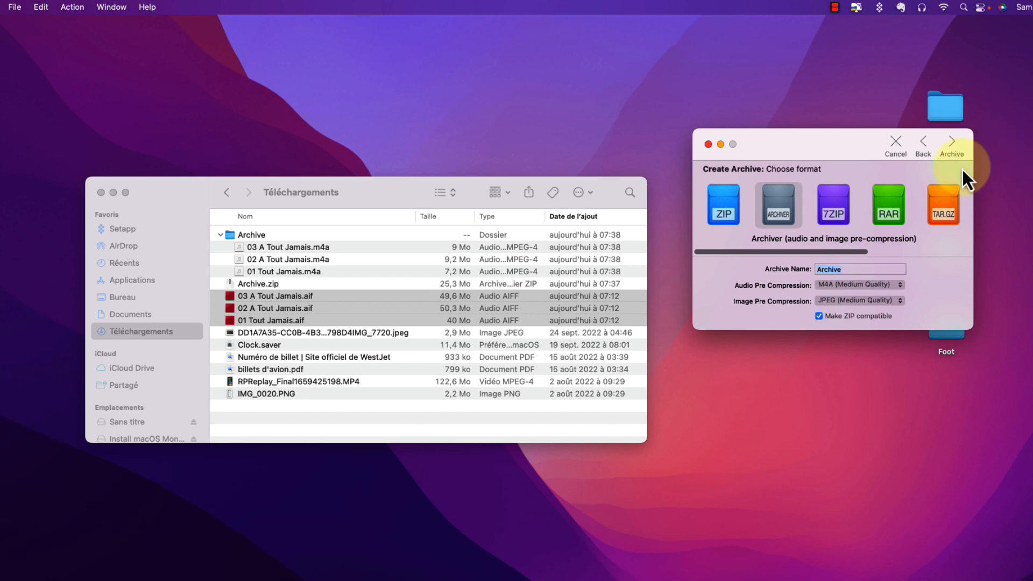
click(892, 215)
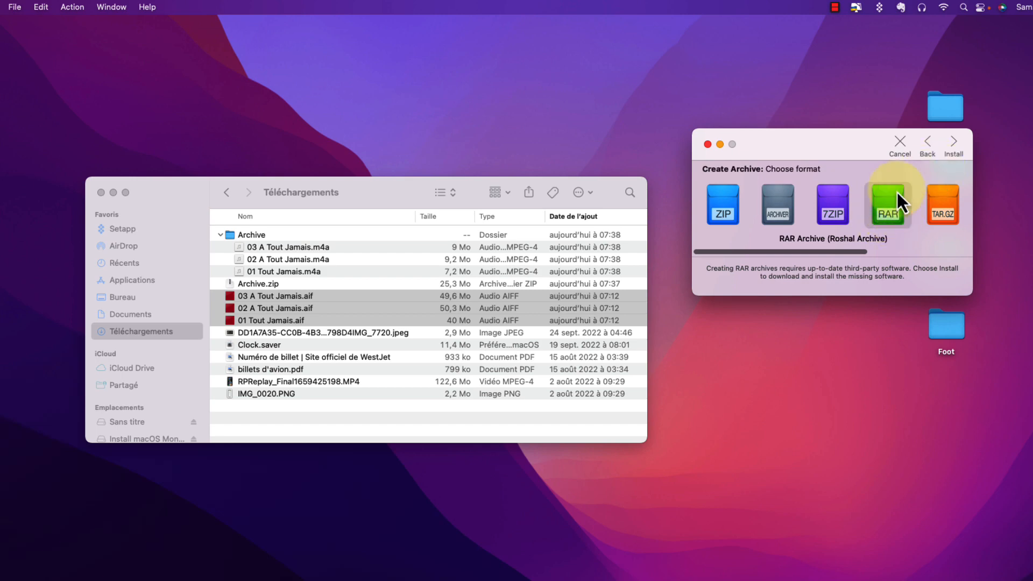
click(953, 144)
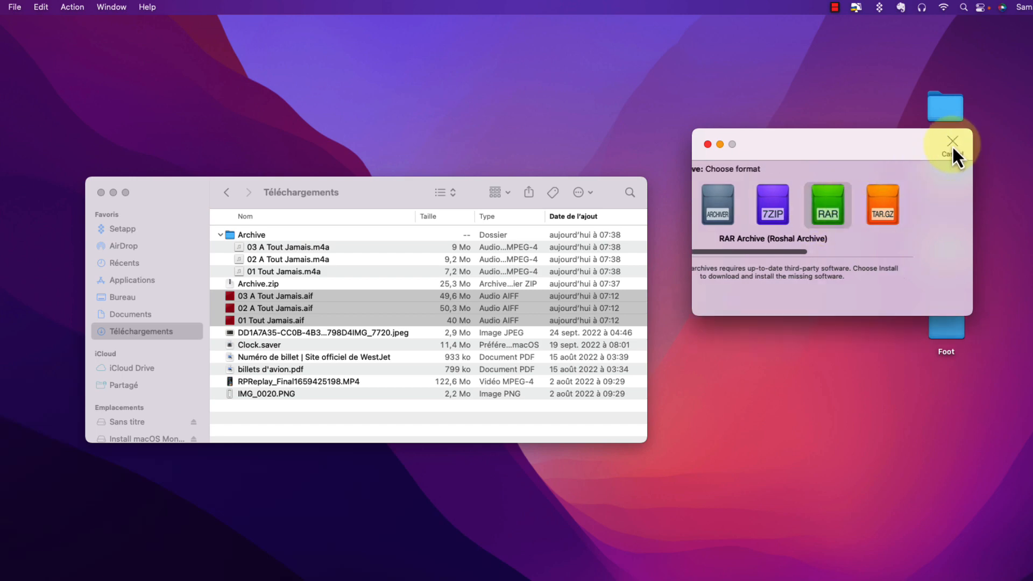
scroll(859, 184, down, 20)
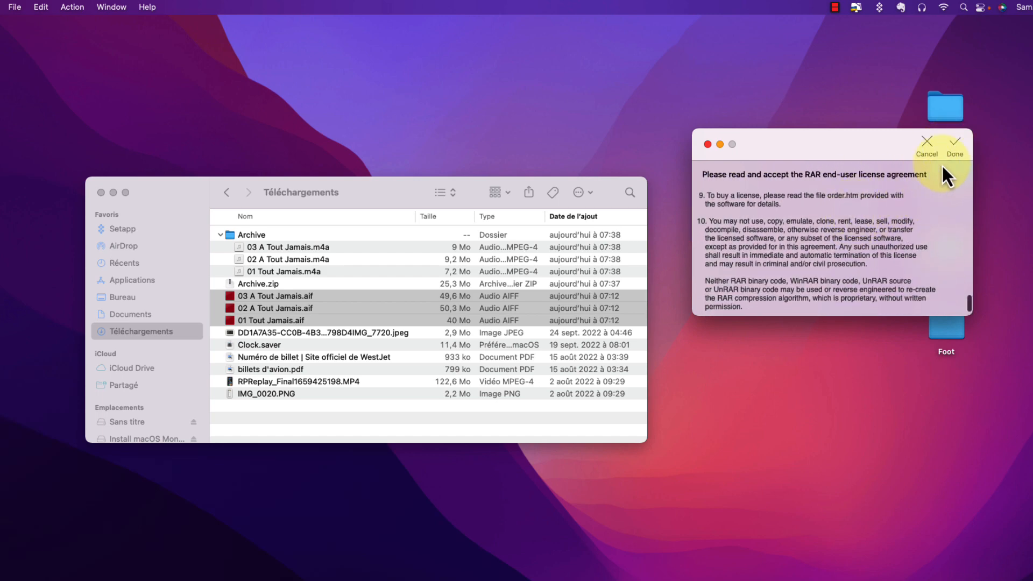
click(955, 143)
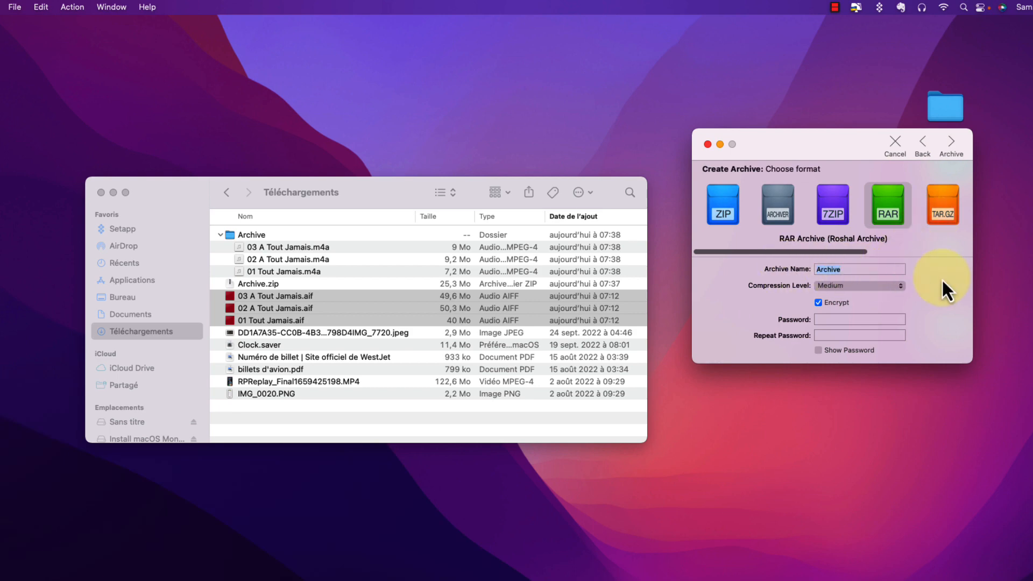
Step: Name the RAR archive Test2, create it, and select Test2.rar in Téléchargements
text(Test2)
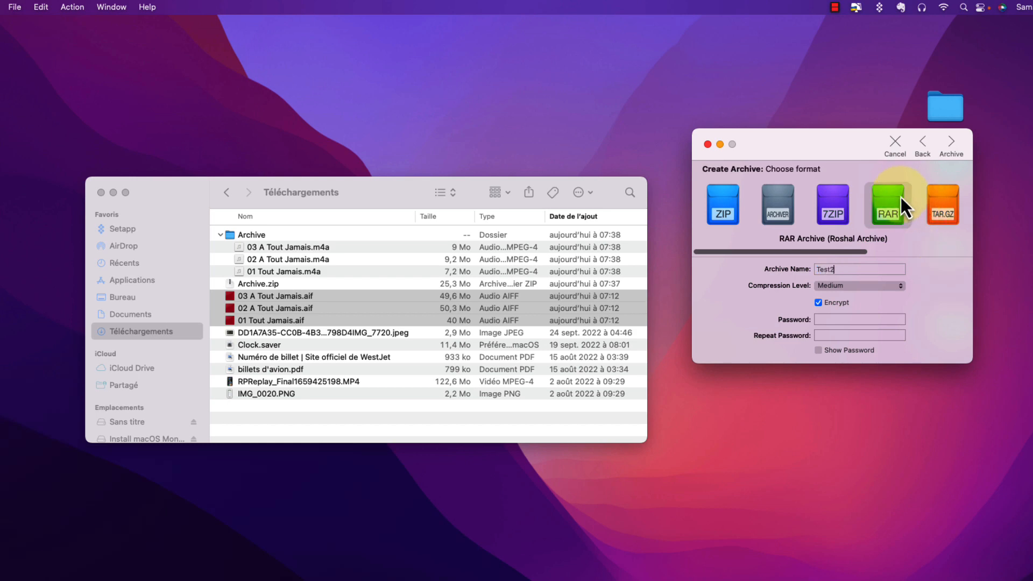
click(953, 144)
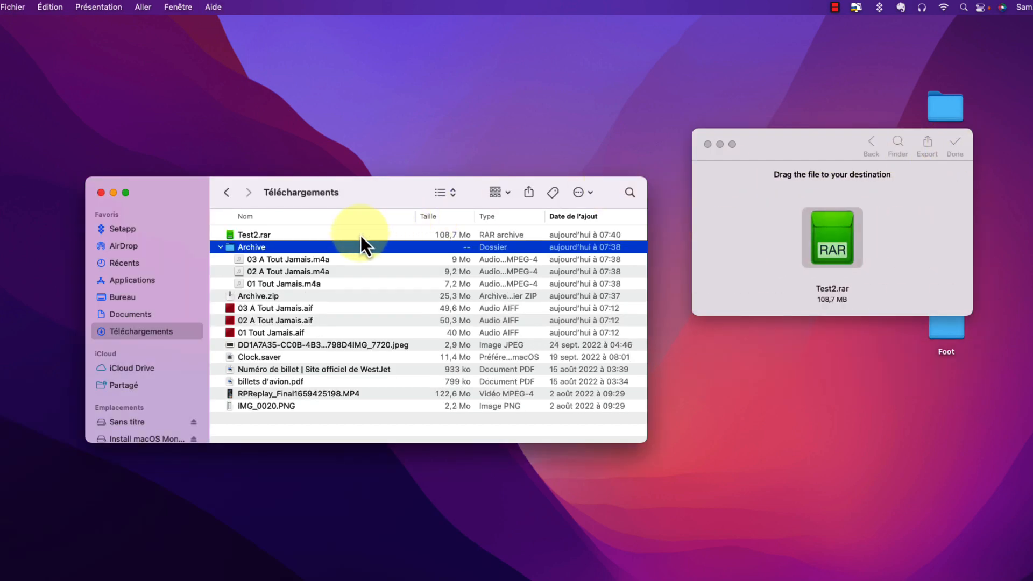
click(280, 234)
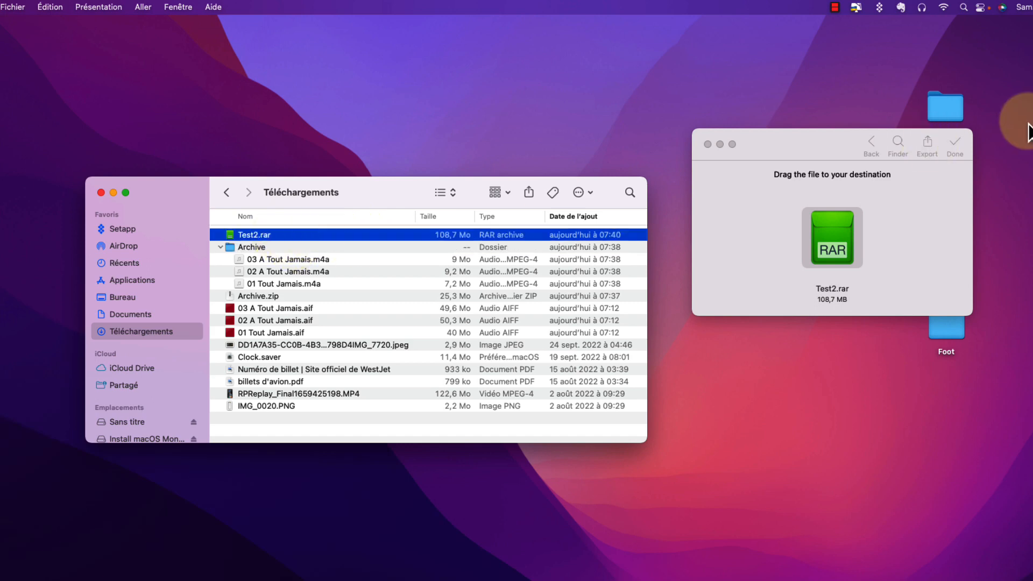
Step: Finish the RAR job, load Test2.rar into Archiver and check the audio files it contains
click(954, 144)
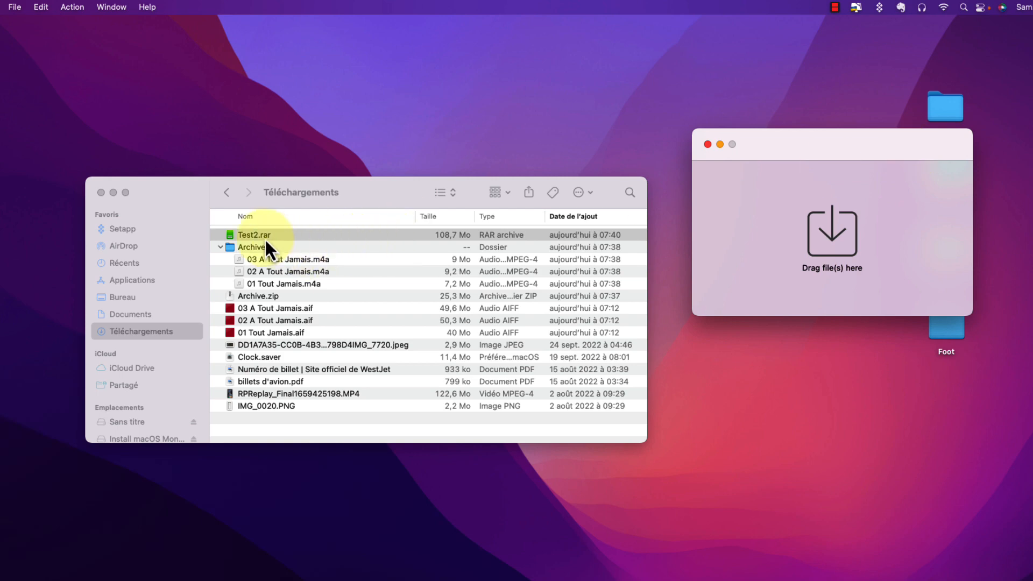
drag(265, 236, 883, 243)
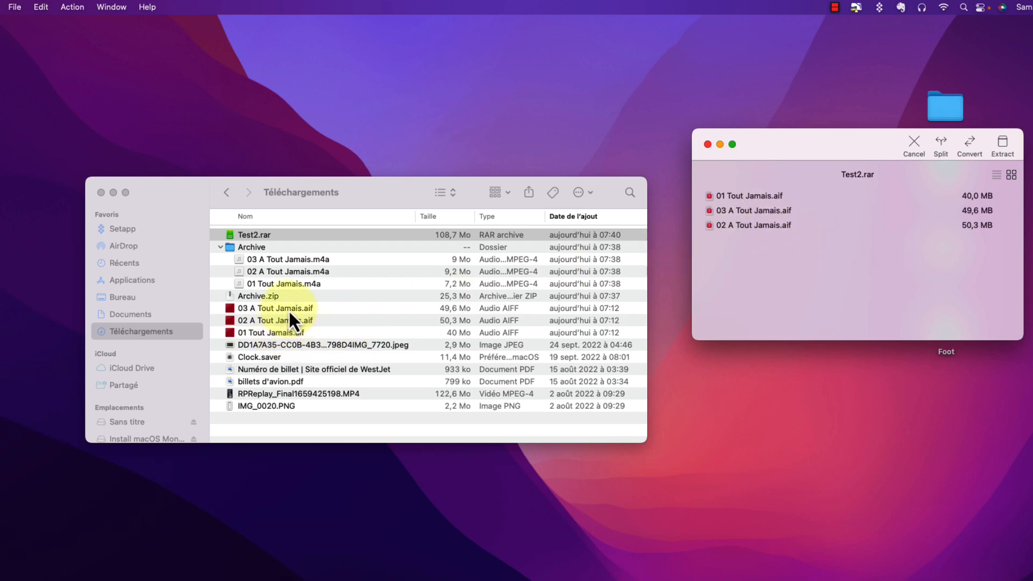
click(779, 225)
click(782, 212)
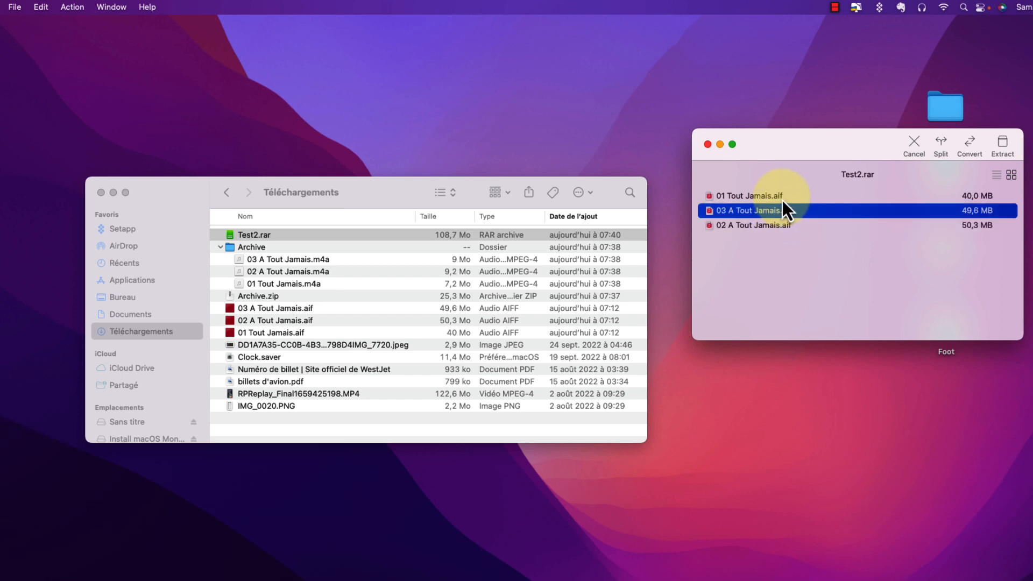
Step: Go through the three individual audio files listed inside Test2.rar
click(782, 199)
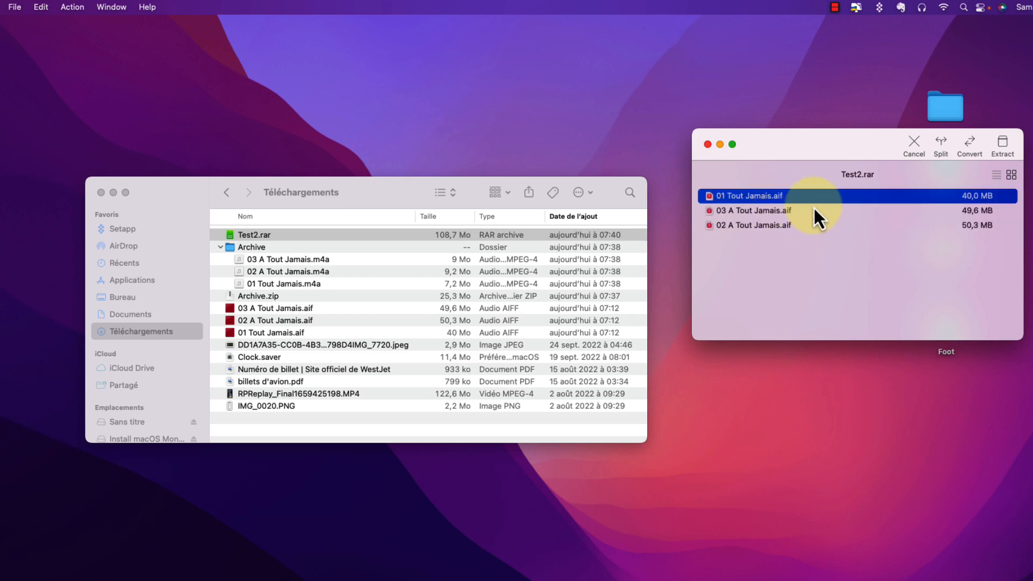
click(807, 213)
click(802, 224)
click(797, 211)
click(793, 198)
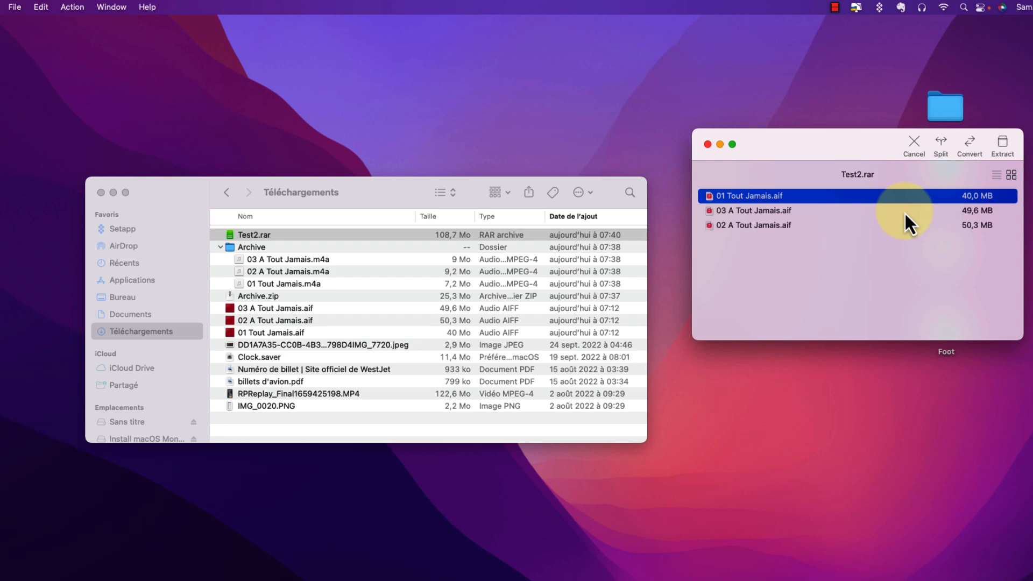
Step: Convert Test2.rar into a 7ZIP archive named Test3 with Medium compression and encryption turned off
click(971, 143)
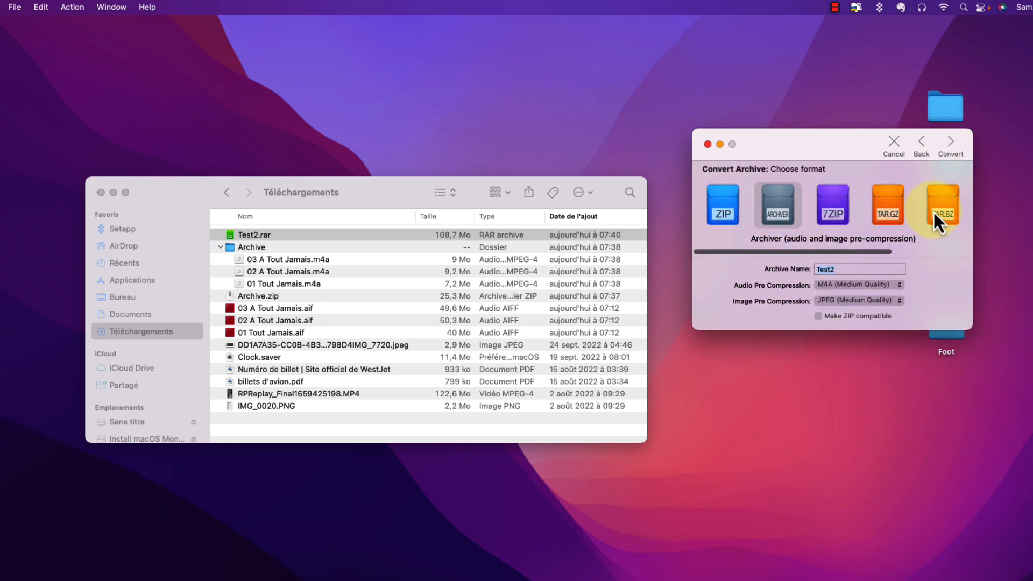
click(838, 207)
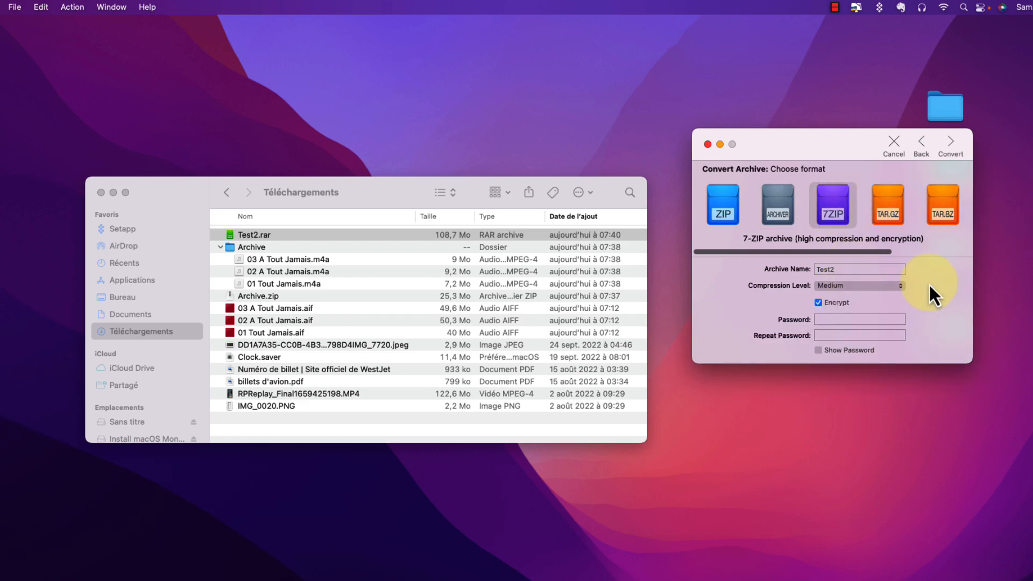
key(BackSpace)
text(3)
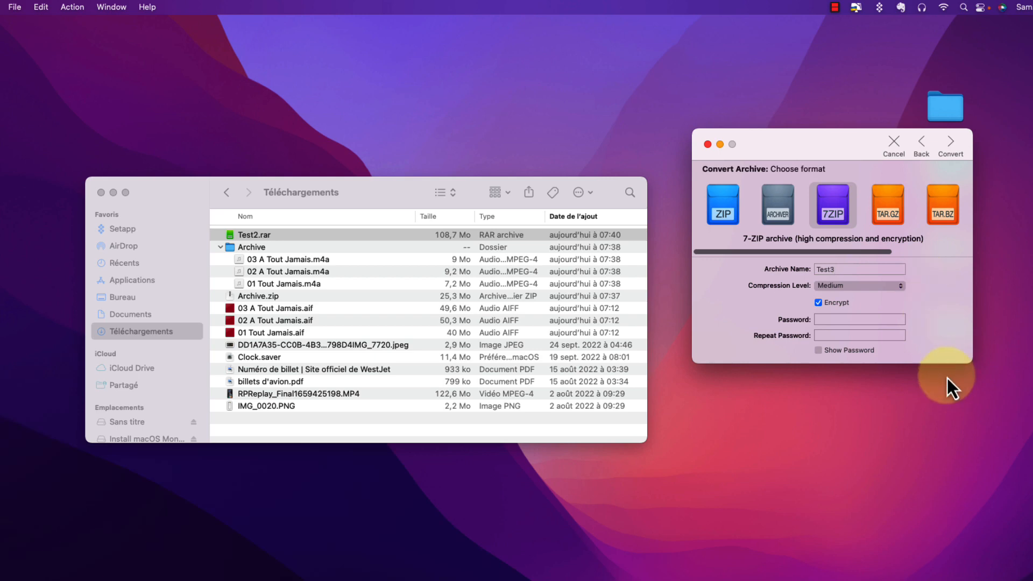
click(818, 303)
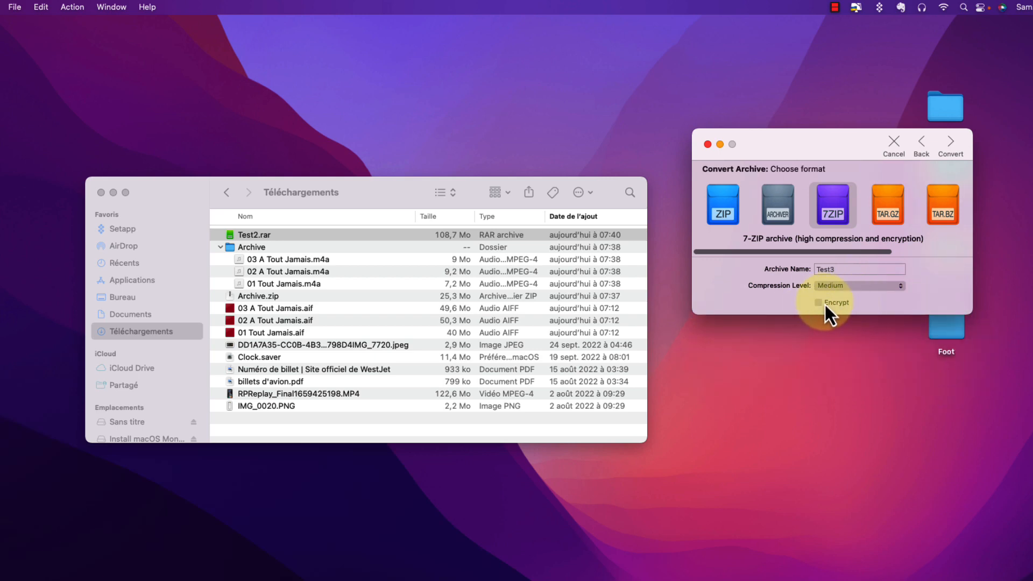
click(952, 147)
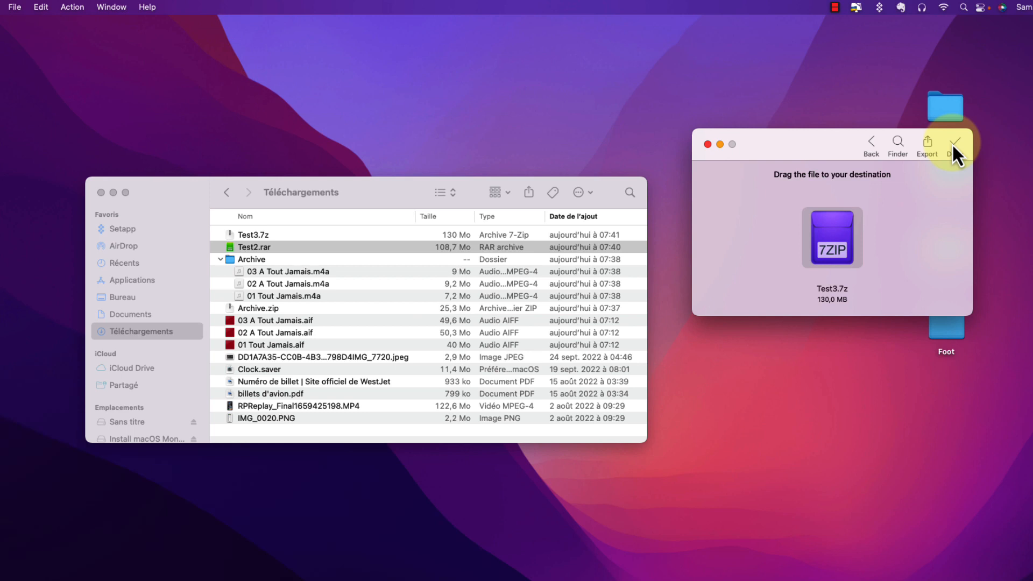
Step: Compare the sizes of Test3.7z, Test2.rar and the extracted M4A files in Téléchargements
click(396, 256)
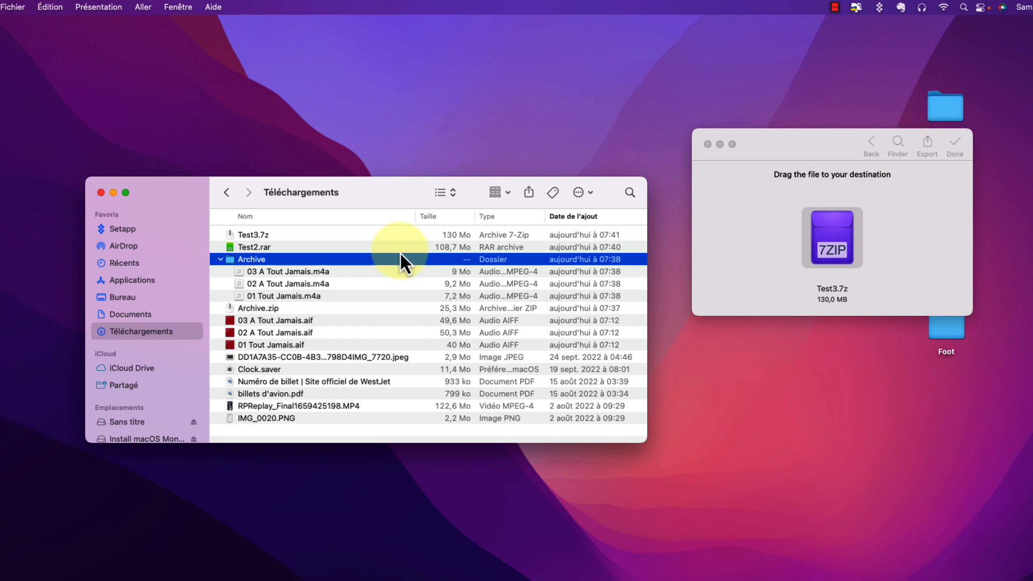
click(402, 247)
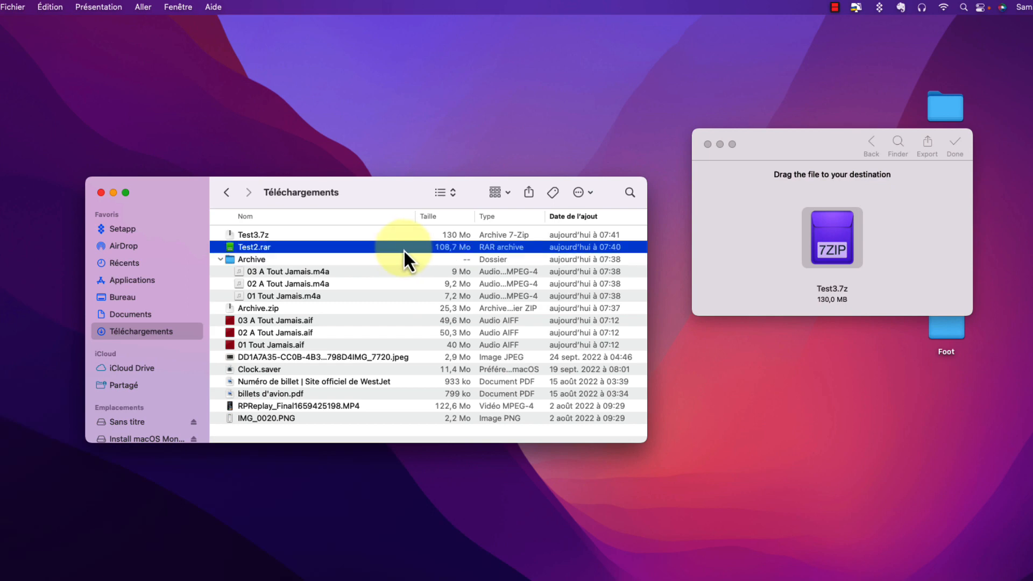
click(289, 234)
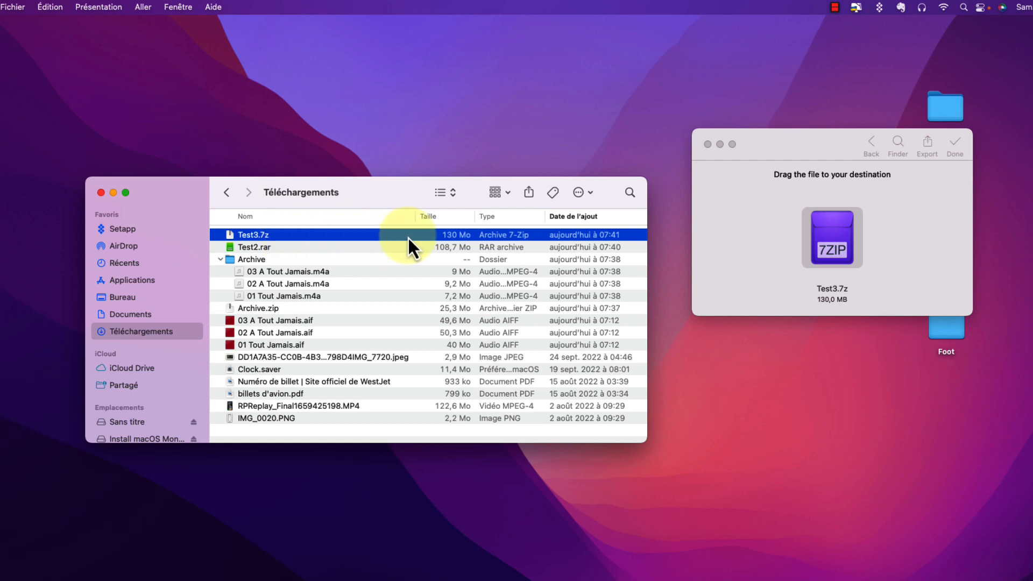
click(395, 247)
click(392, 240)
click(383, 248)
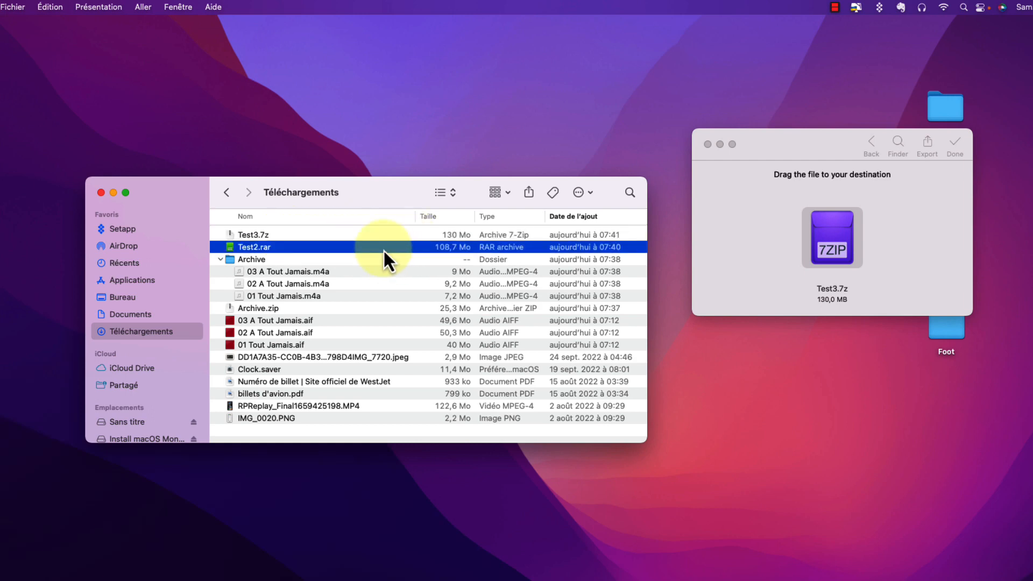
click(359, 274)
click(356, 281)
click(343, 293)
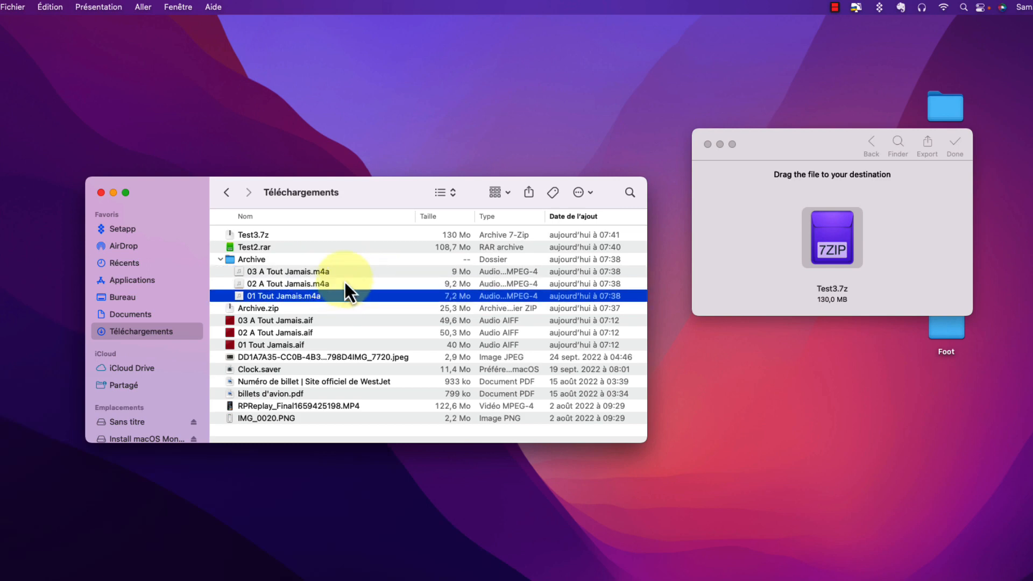
click(344, 275)
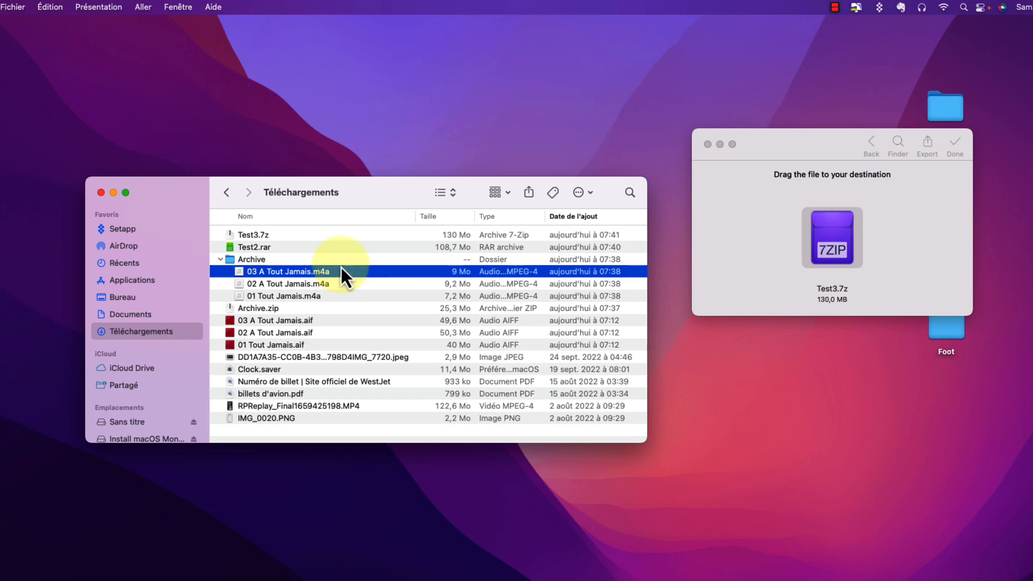
click(327, 246)
click(318, 236)
click(309, 248)
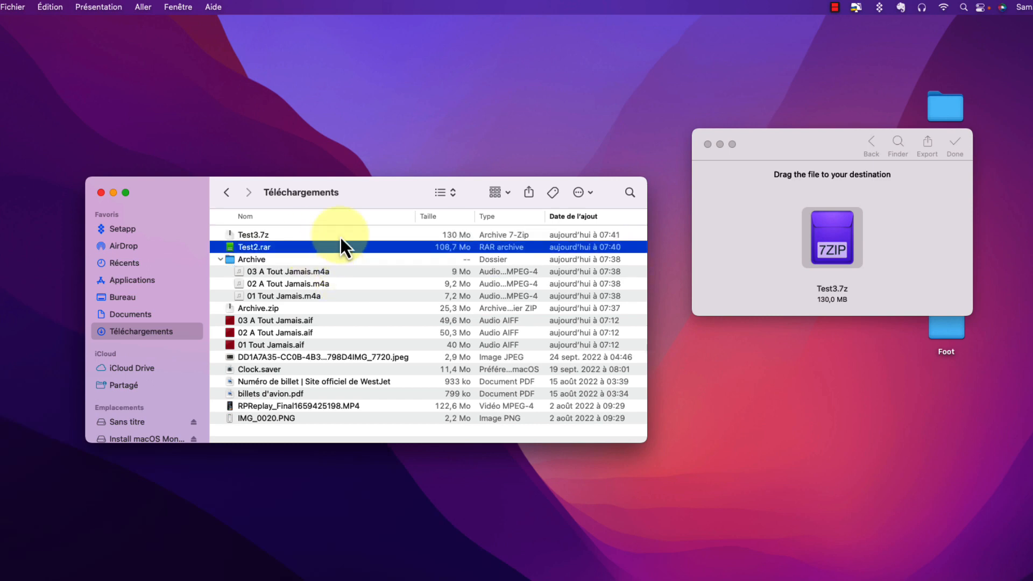
Step: Close the finished conversion, load RPReplay_Final1659425198.MP4 into Archiver and split it into 10 MB chunks without compression
click(954, 143)
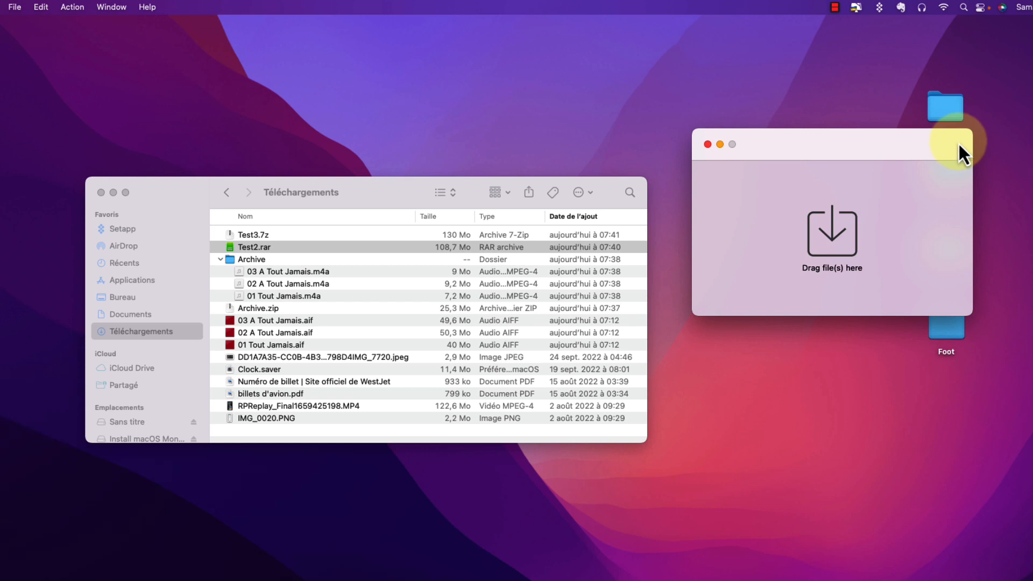
click(304, 321)
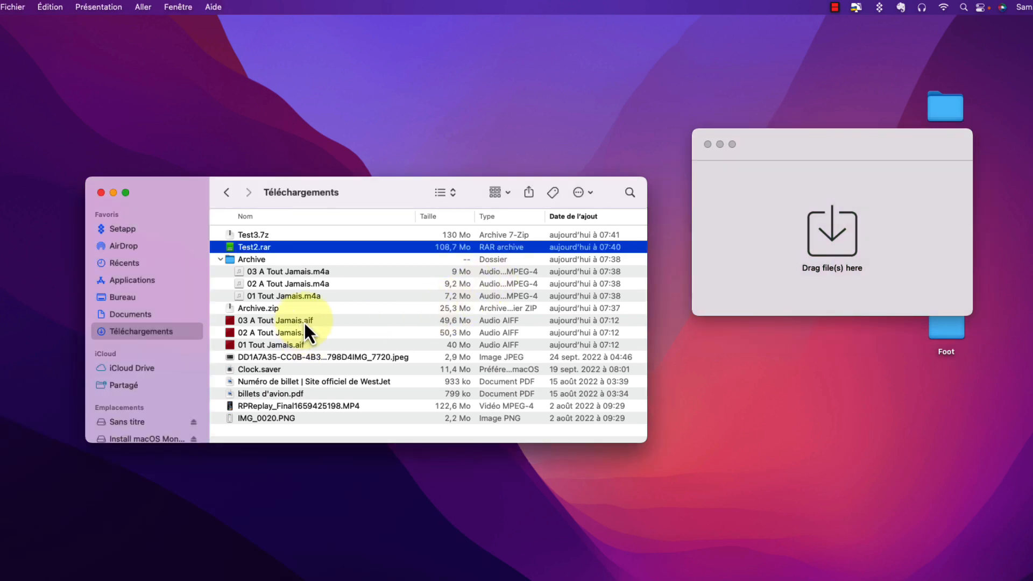
click(304, 321)
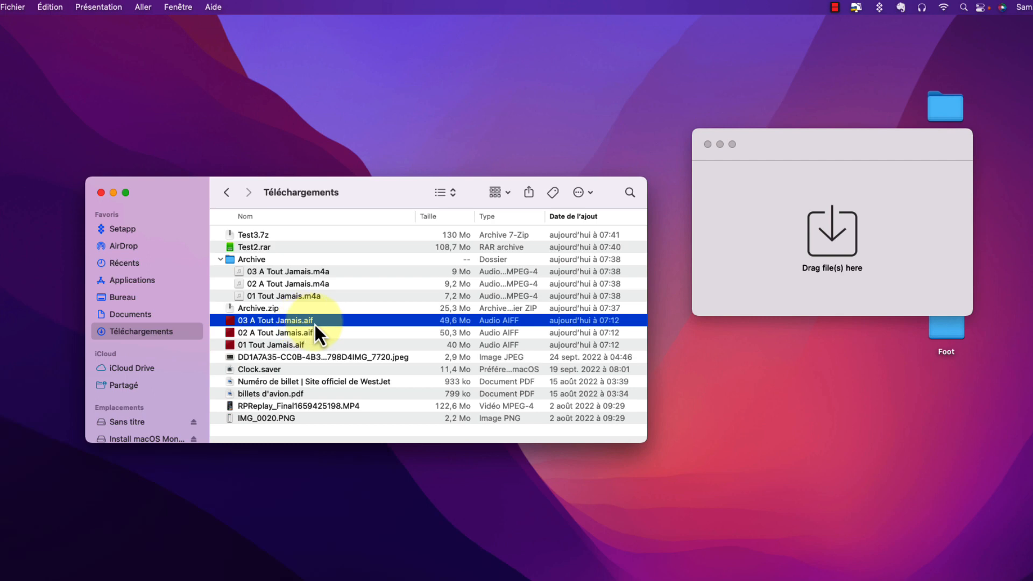
click(369, 409)
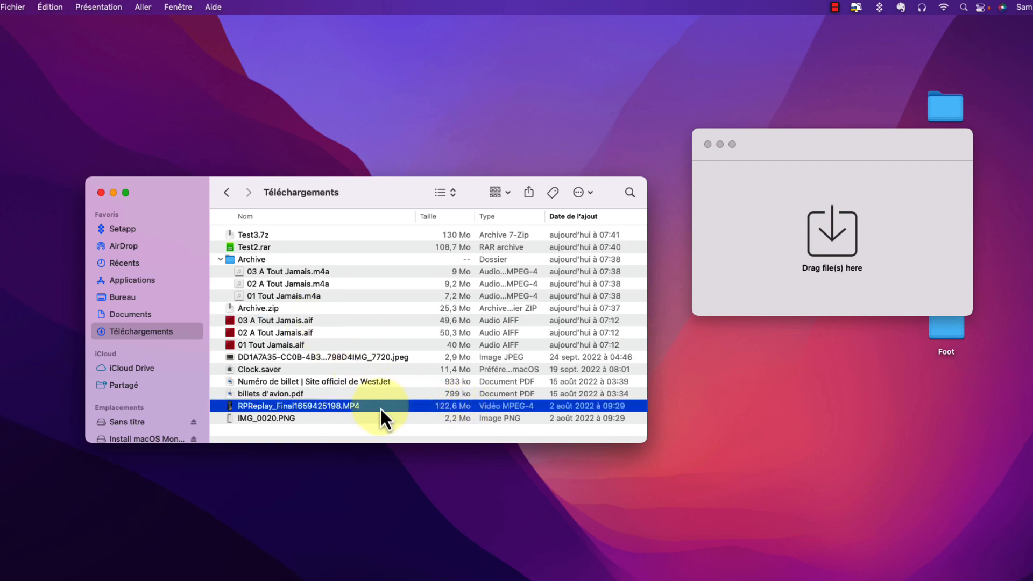
drag(381, 407, 901, 233)
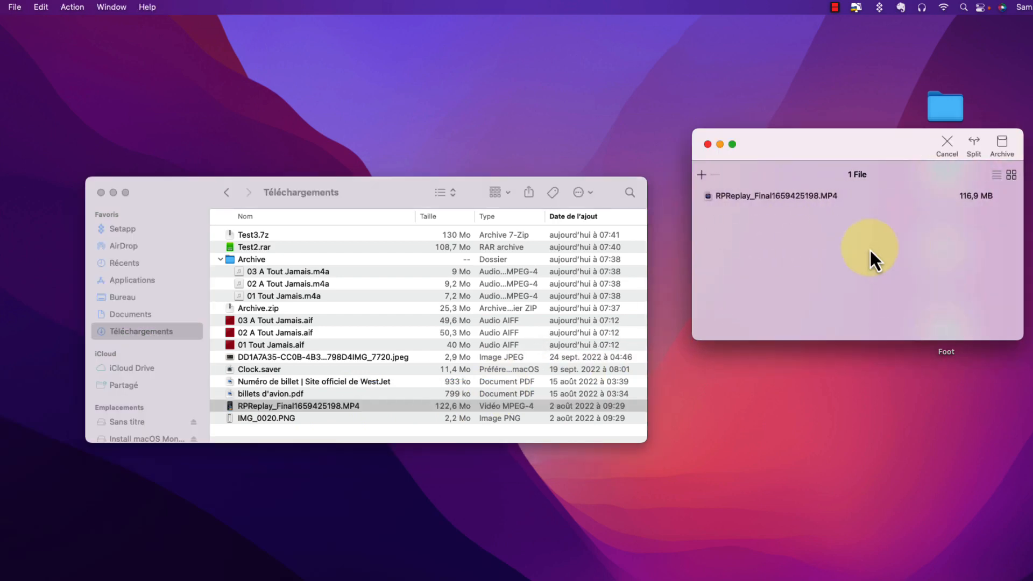
click(974, 148)
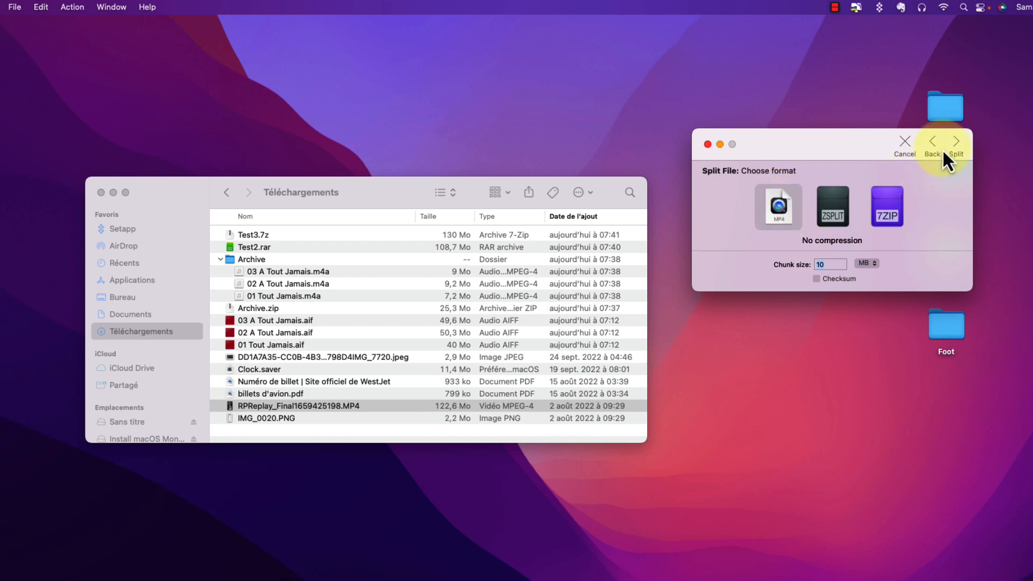
click(956, 143)
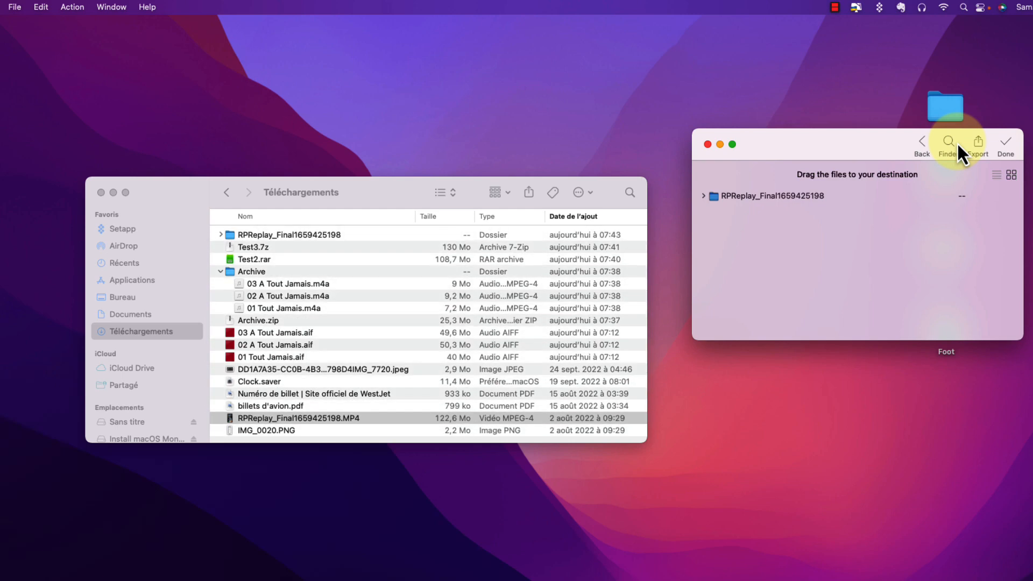
click(221, 235)
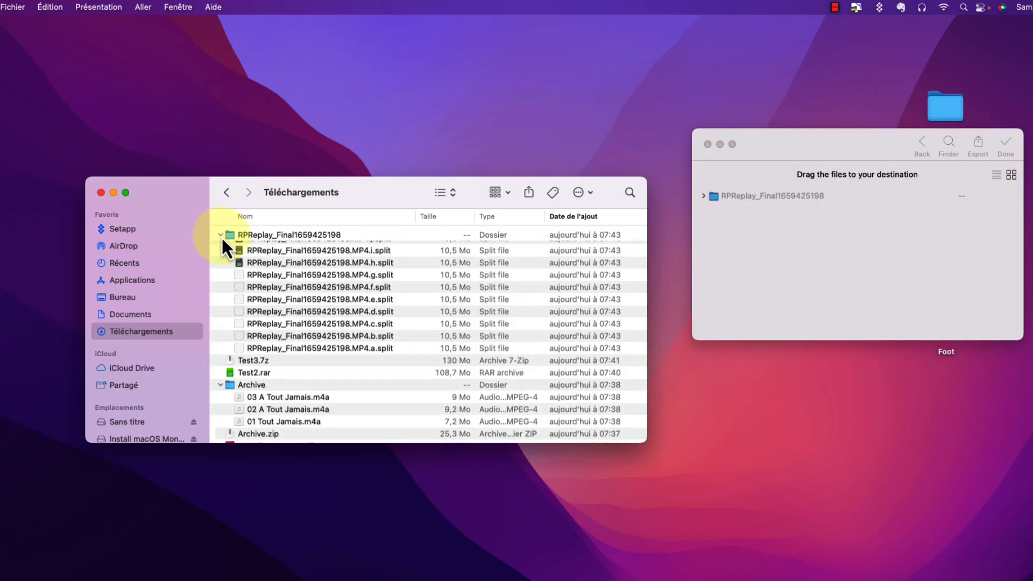
click(391, 248)
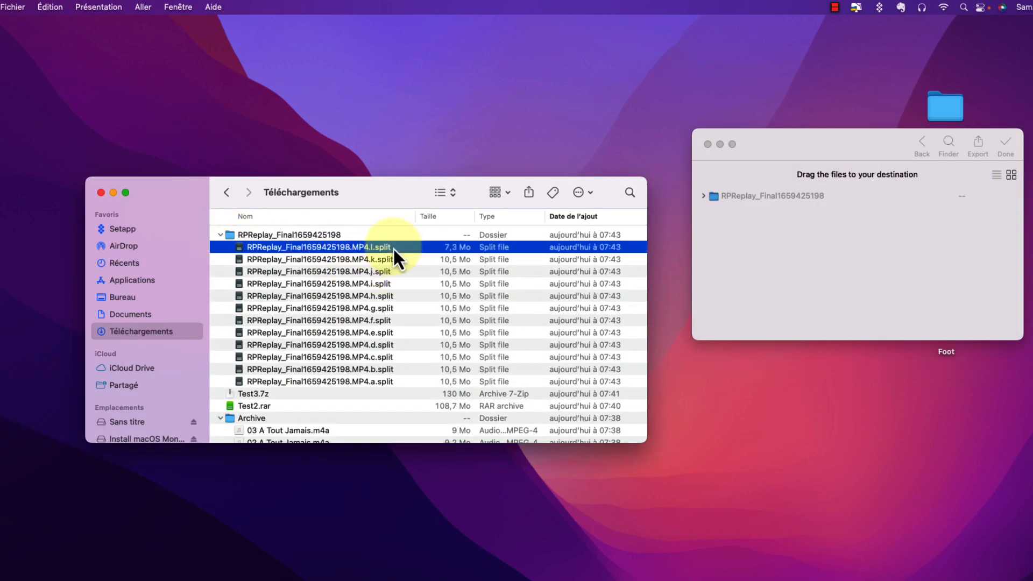
click(396, 258)
click(401, 272)
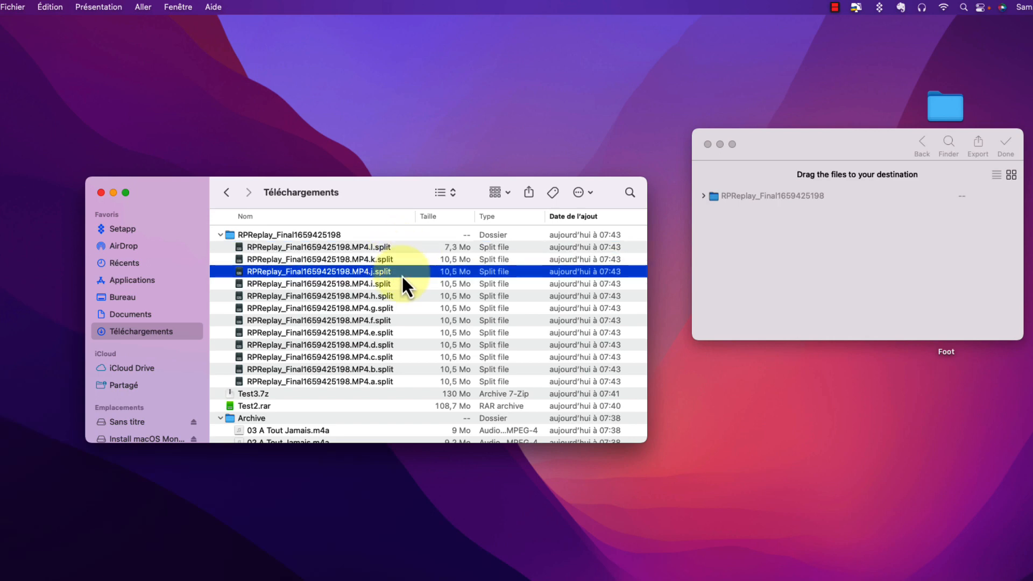
click(402, 283)
click(404, 312)
click(401, 322)
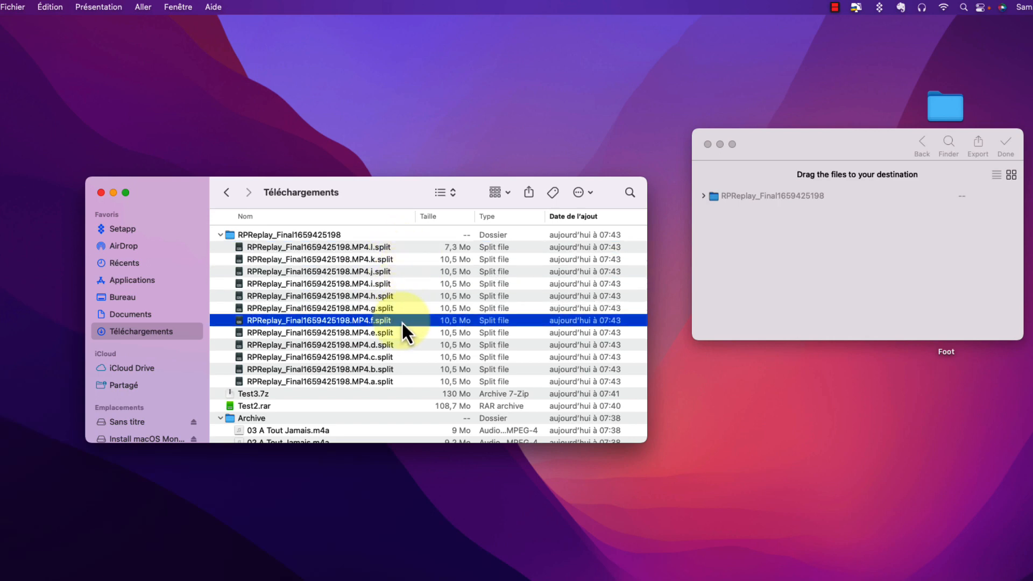
click(407, 334)
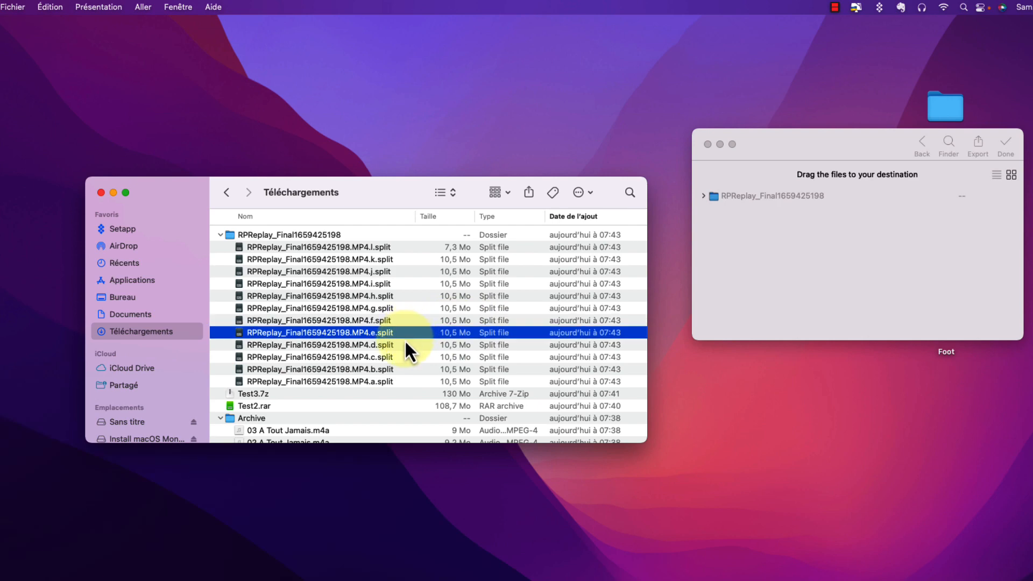
click(404, 345)
click(404, 356)
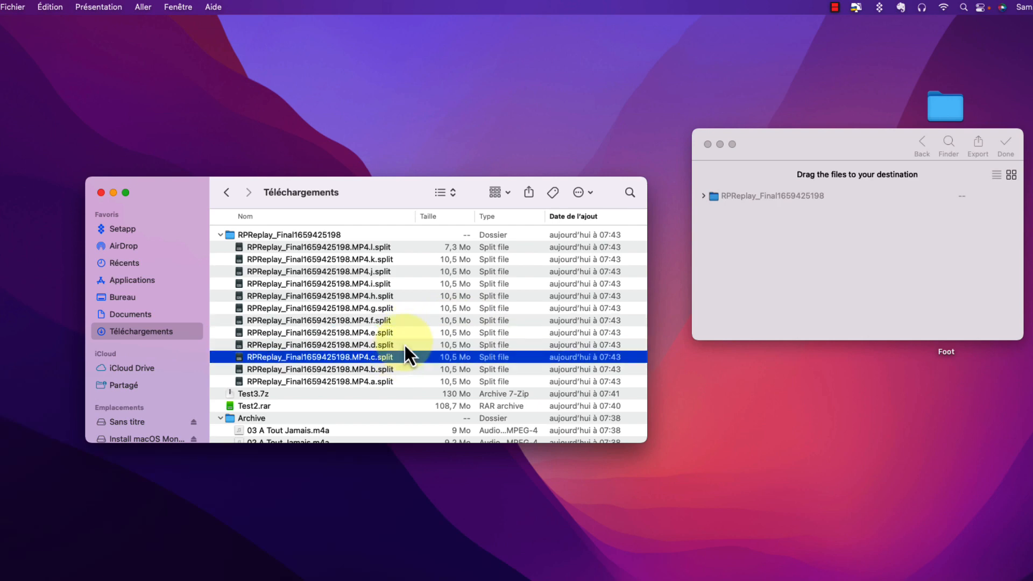
Step: Split the same MP4 again with the chunk size set to 5 MB and finish the job
click(923, 144)
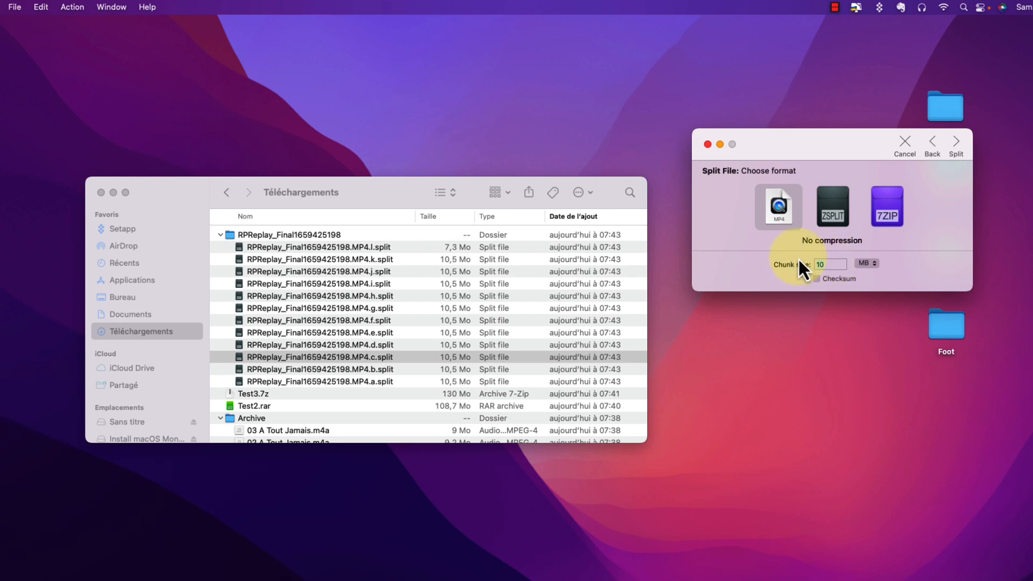
text(5)
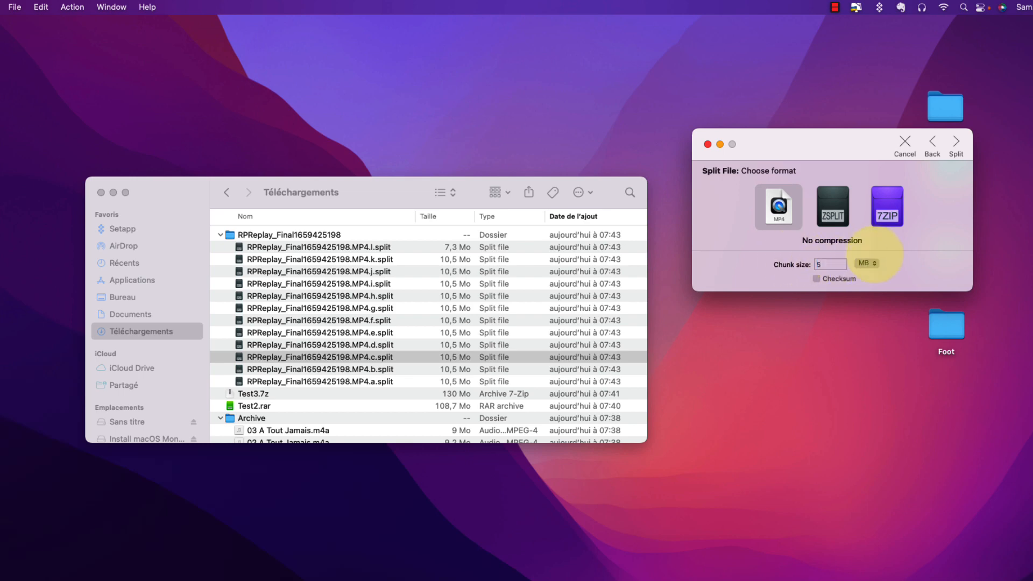
click(960, 146)
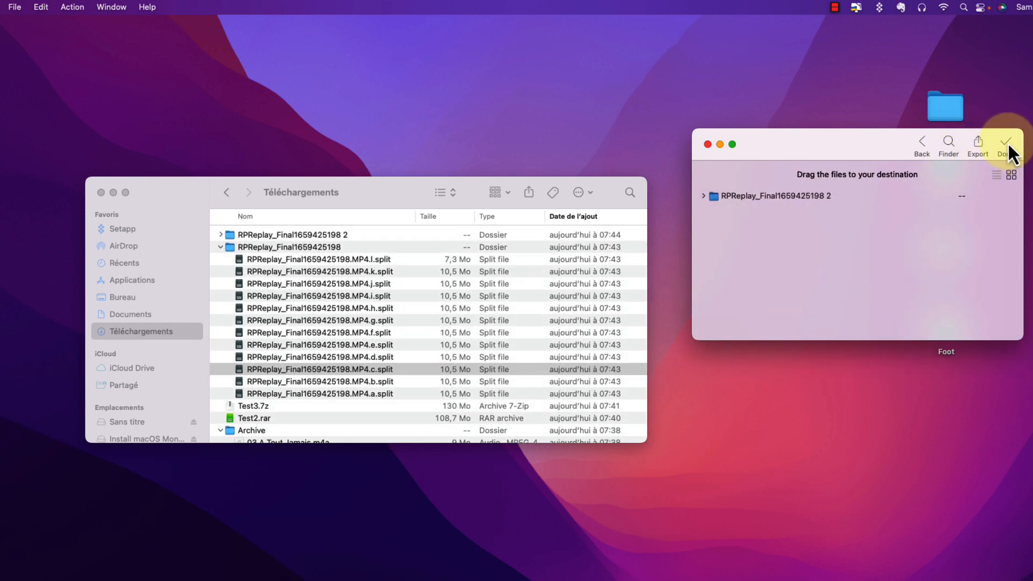
click(1006, 146)
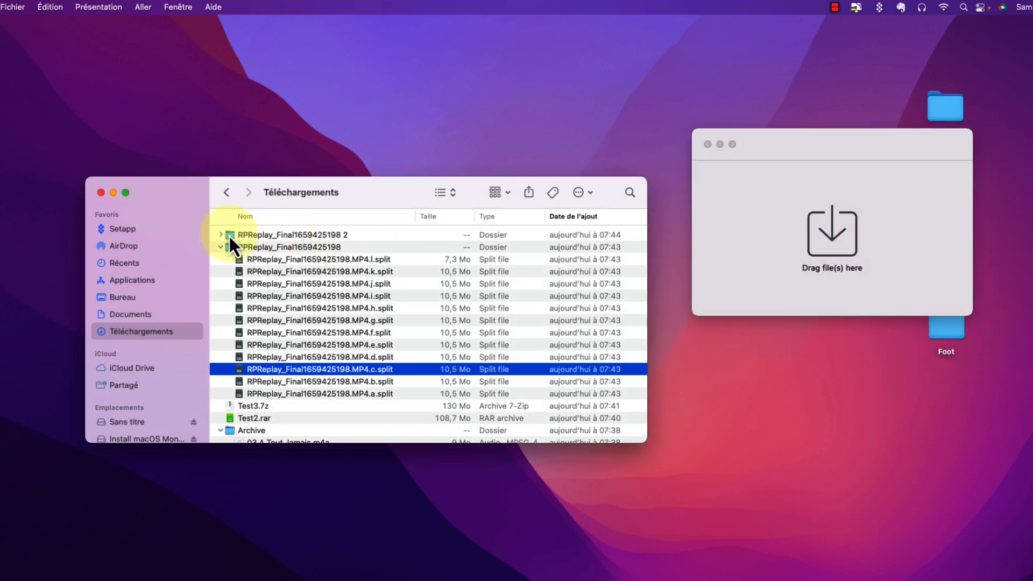
click(220, 235)
scroll(344, 262, down, 3)
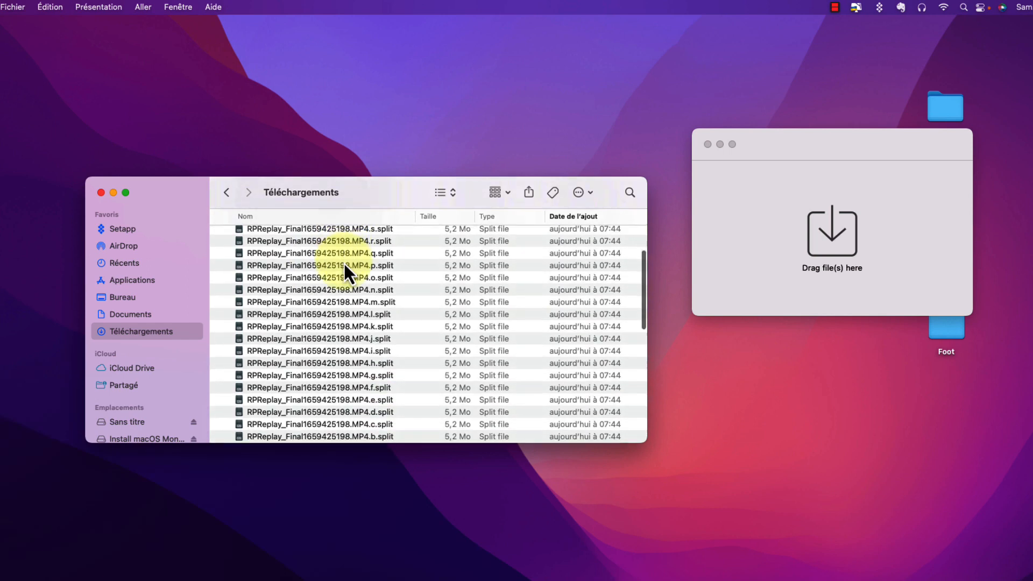
click(408, 283)
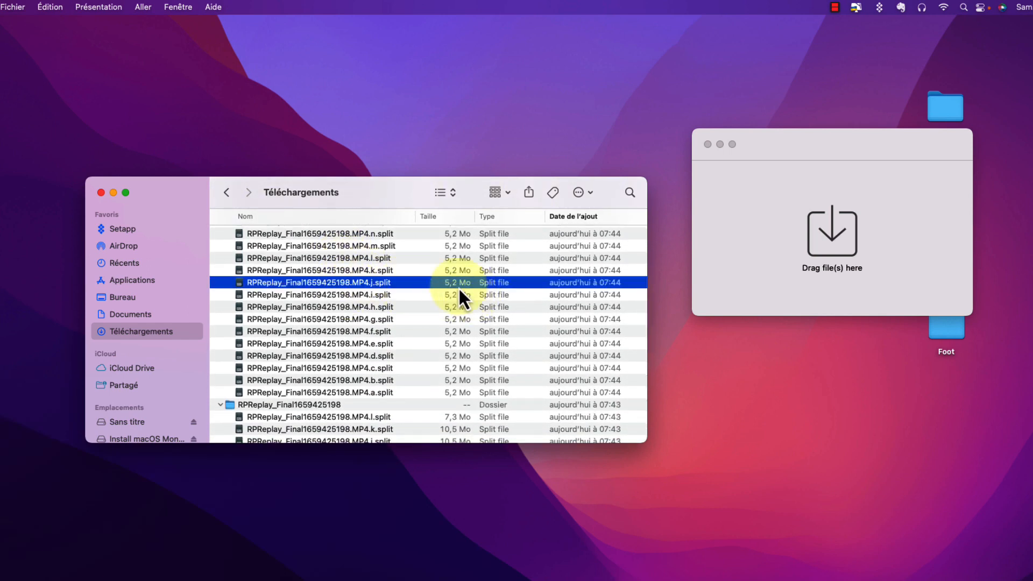
click(431, 260)
scroll(543, 296, up, 5)
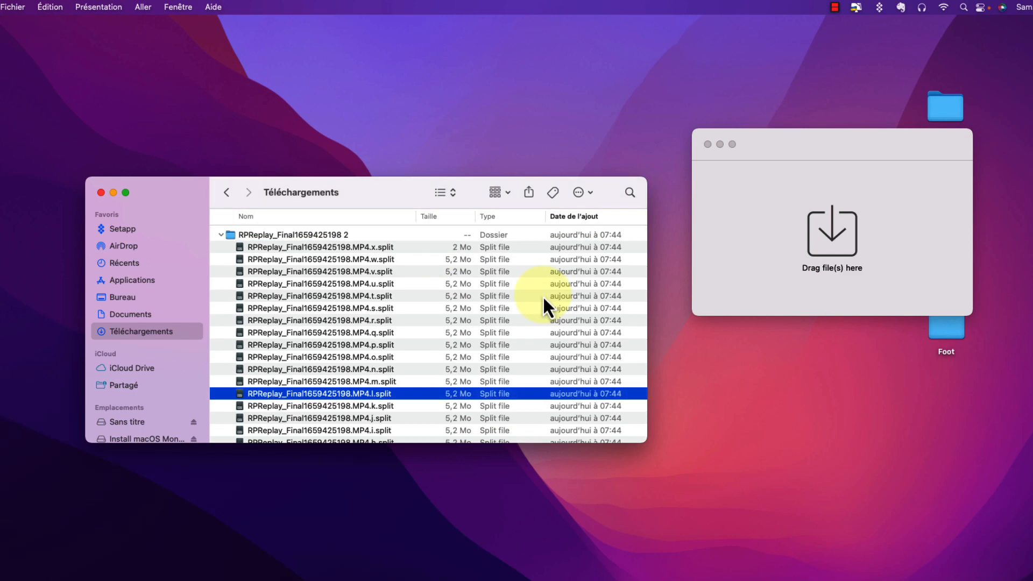
click(394, 260)
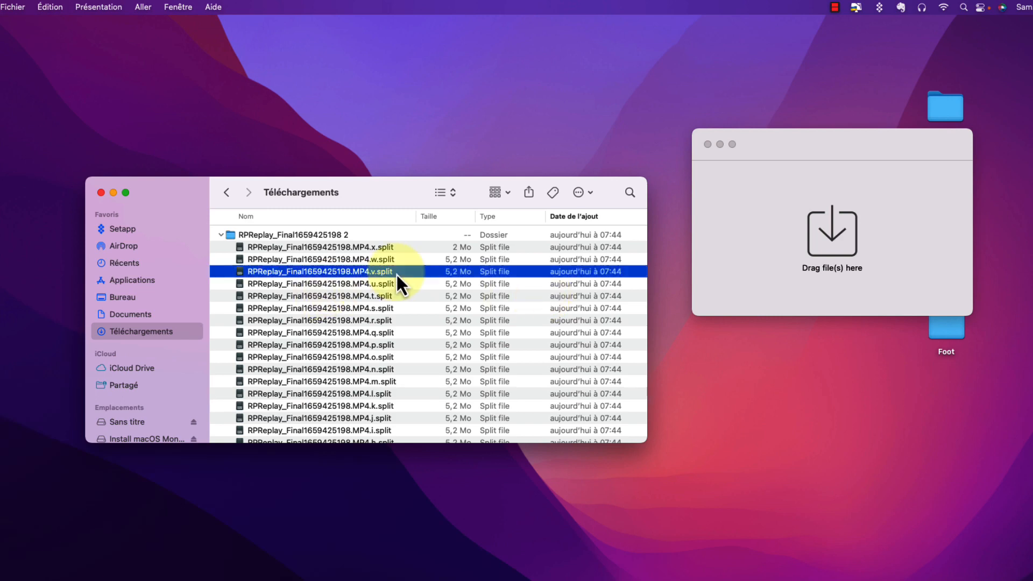
click(385, 283)
click(375, 297)
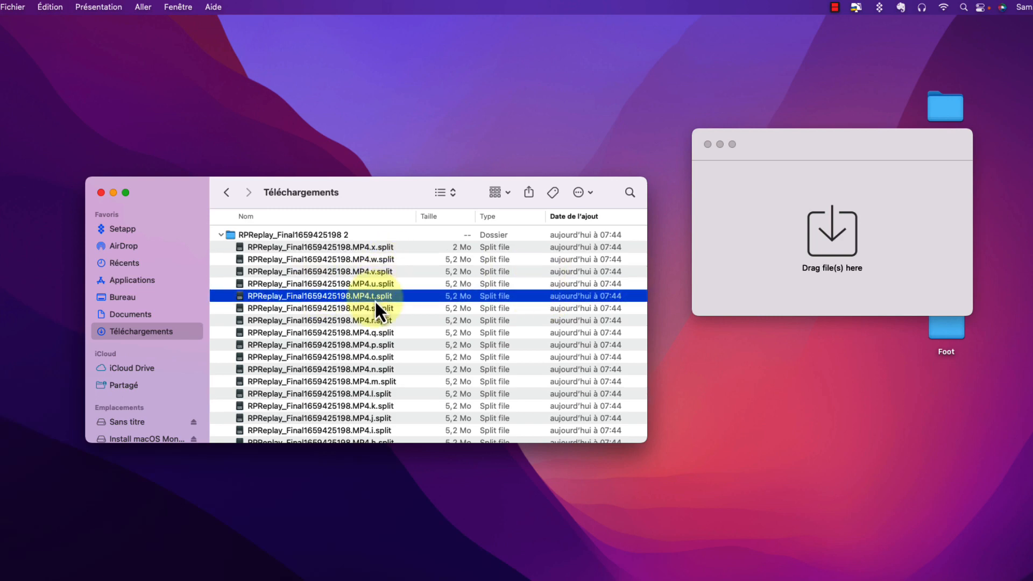
click(381, 307)
click(388, 320)
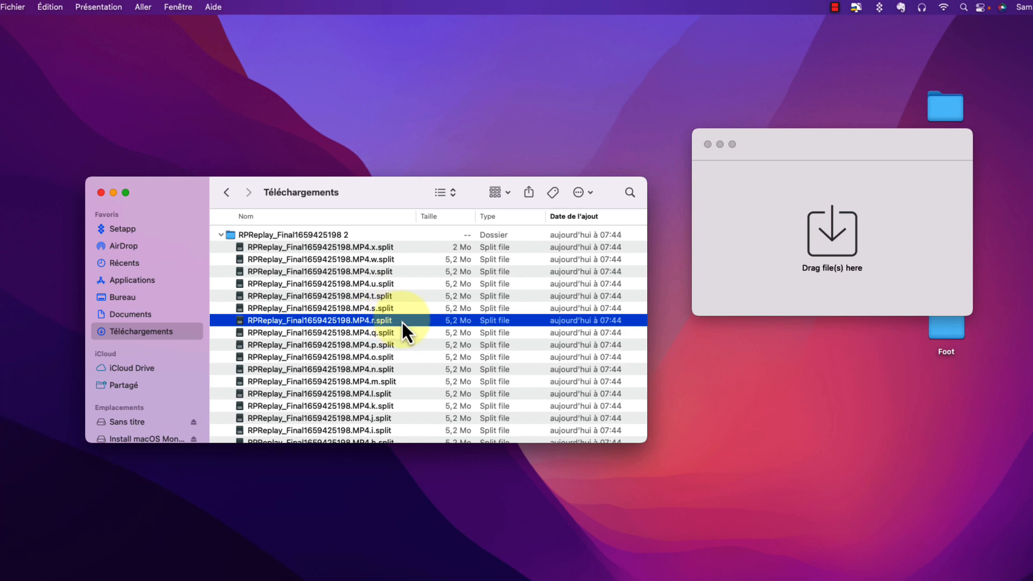
scroll(402, 320, down, 5)
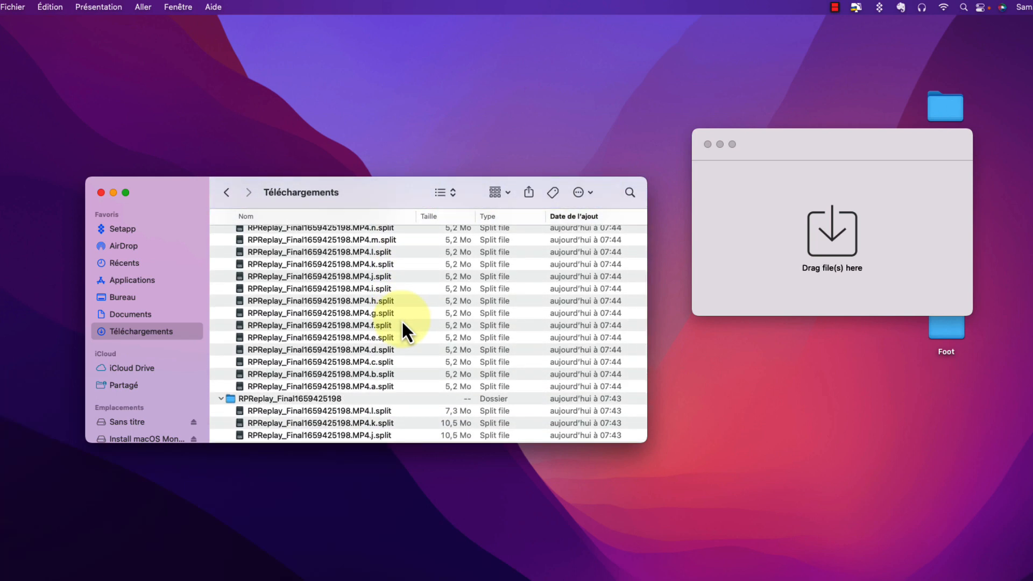
scroll(390, 337, up, 5)
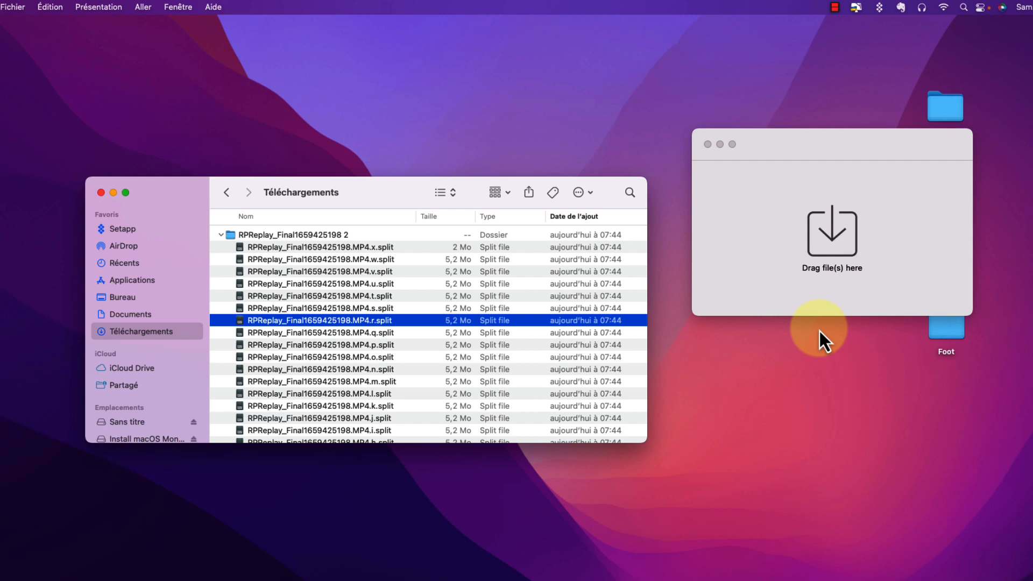
click(346, 248)
scroll(351, 292, down, 5)
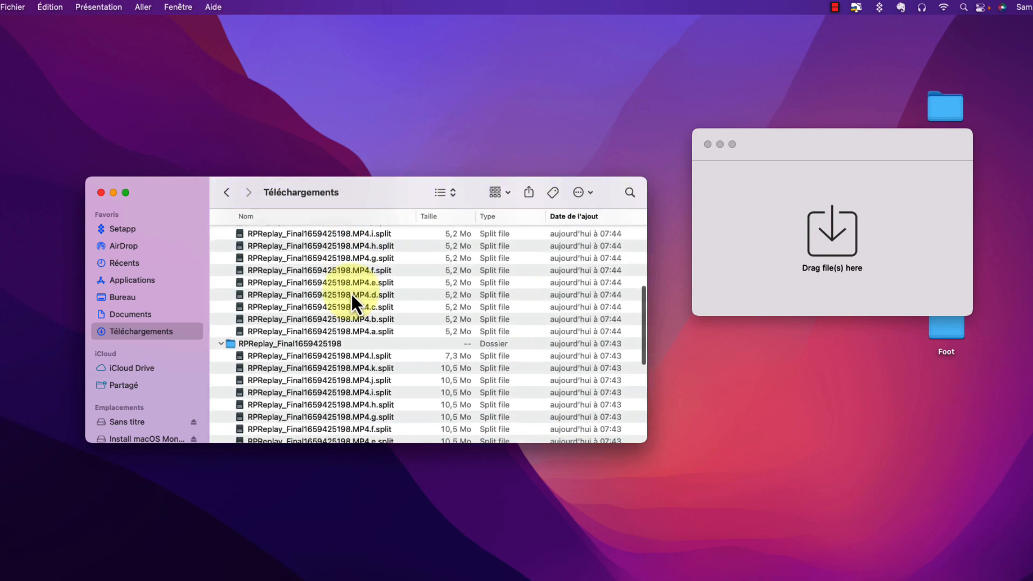
shift+click(392, 328)
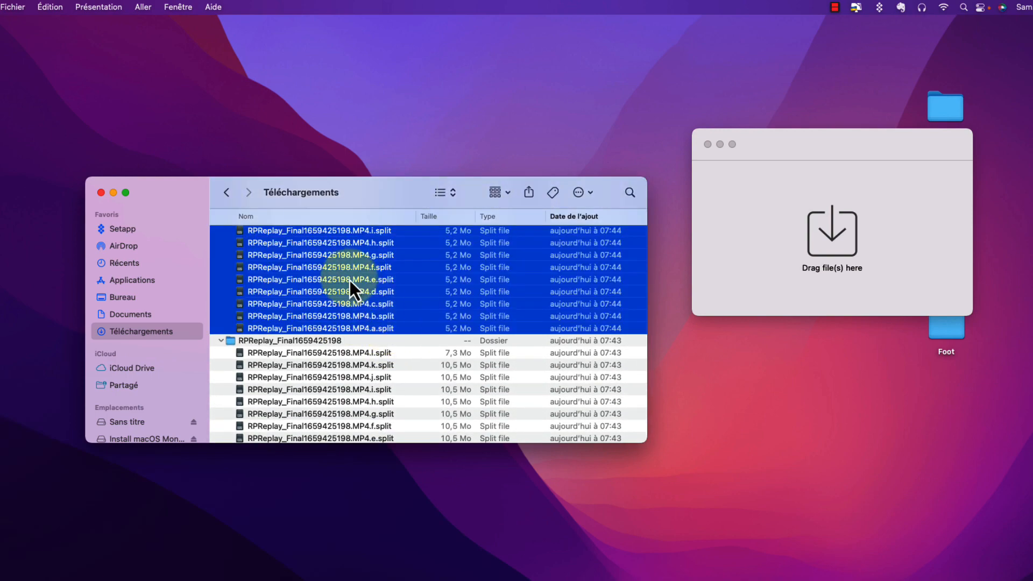
drag(408, 279, 847, 278)
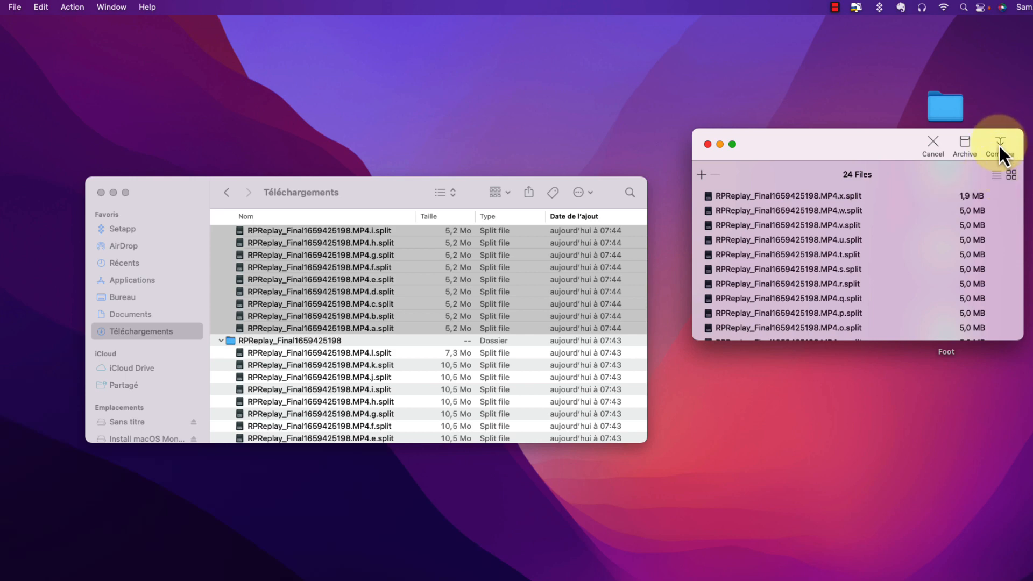
click(1002, 145)
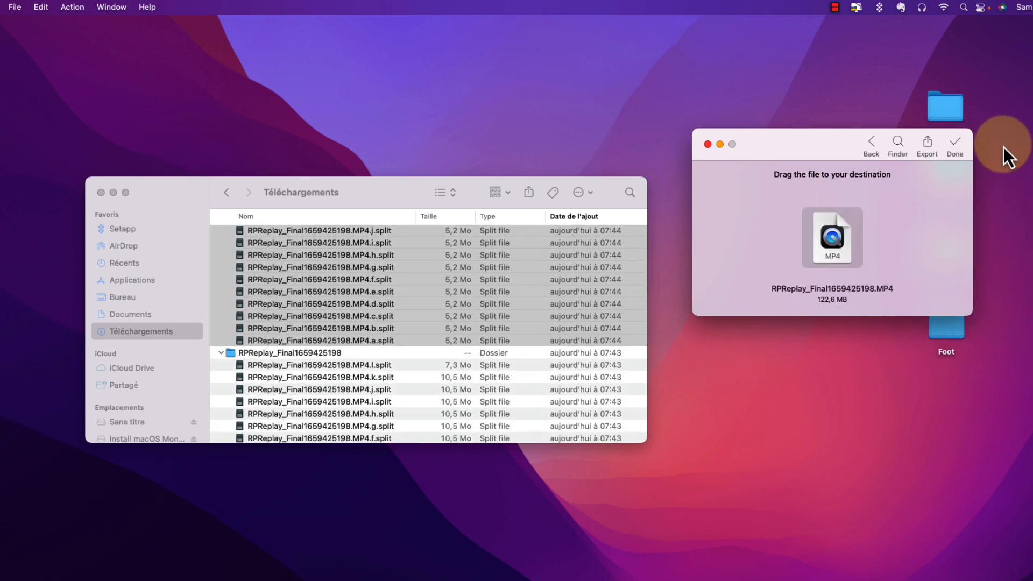
scroll(314, 271, up, 5)
click(346, 248)
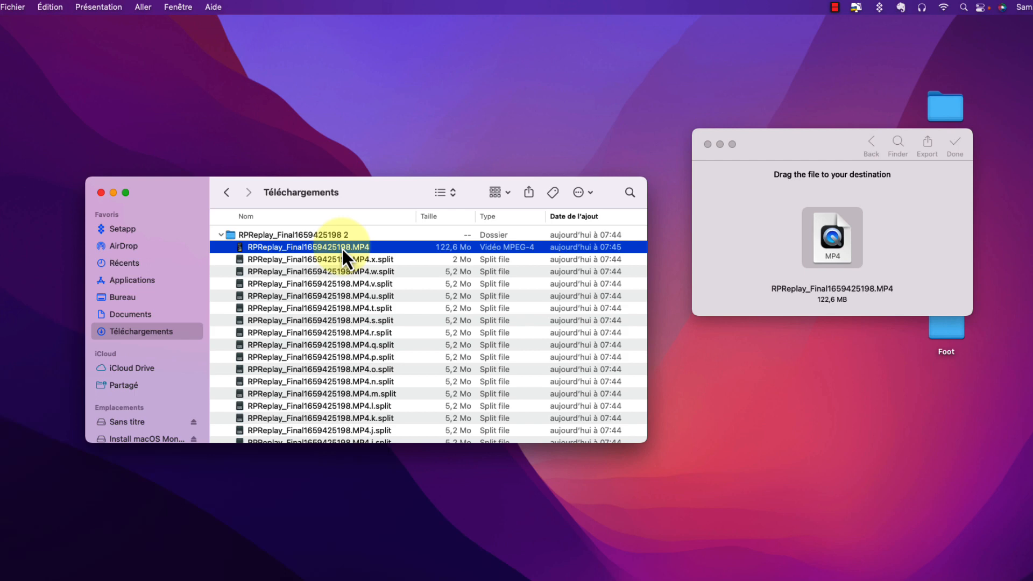
click(954, 141)
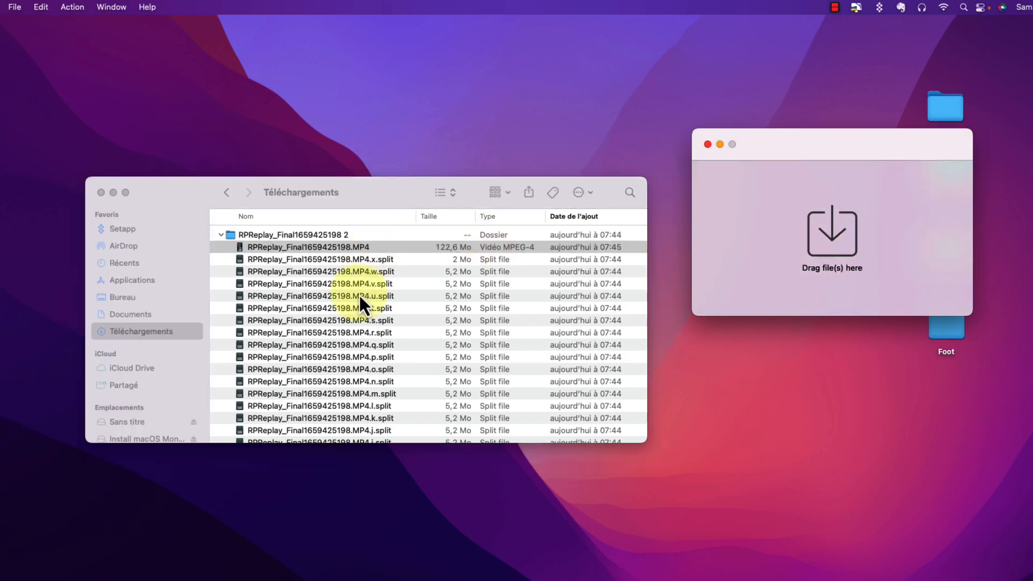
Step: Split the original RPReplay_Final1659425198.MP4 from Téléchargements into 5 MB chunks without compression and with Checksum enabled
scroll(359, 294, down, 10)
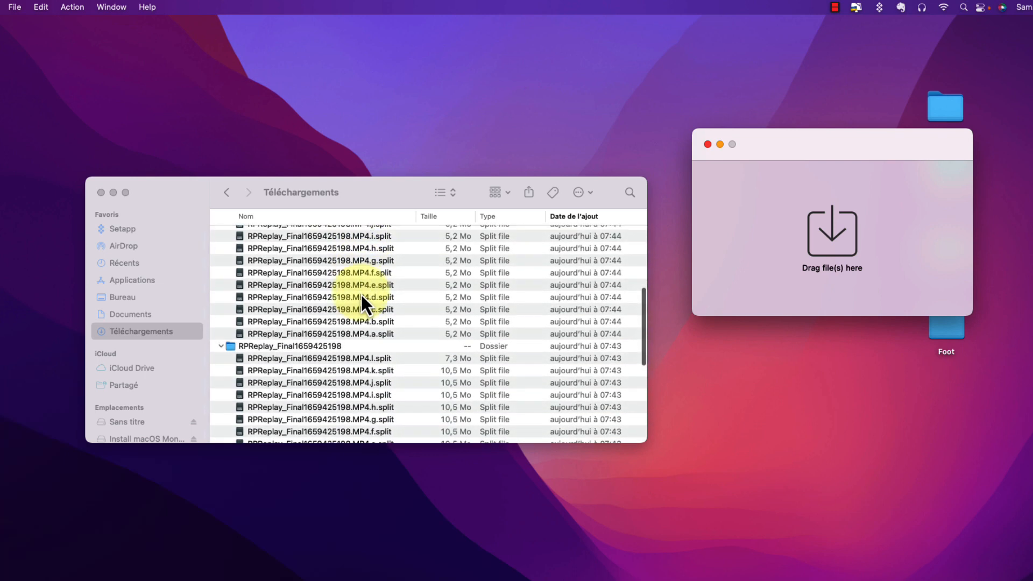
scroll(361, 292, down, 5)
click(315, 405)
drag(318, 407, 829, 247)
click(972, 146)
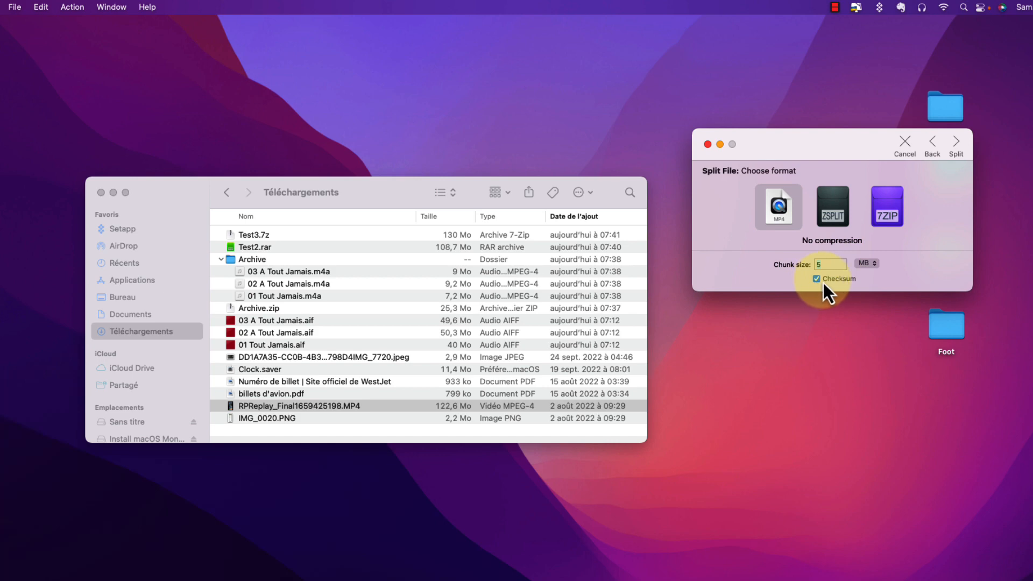
click(958, 142)
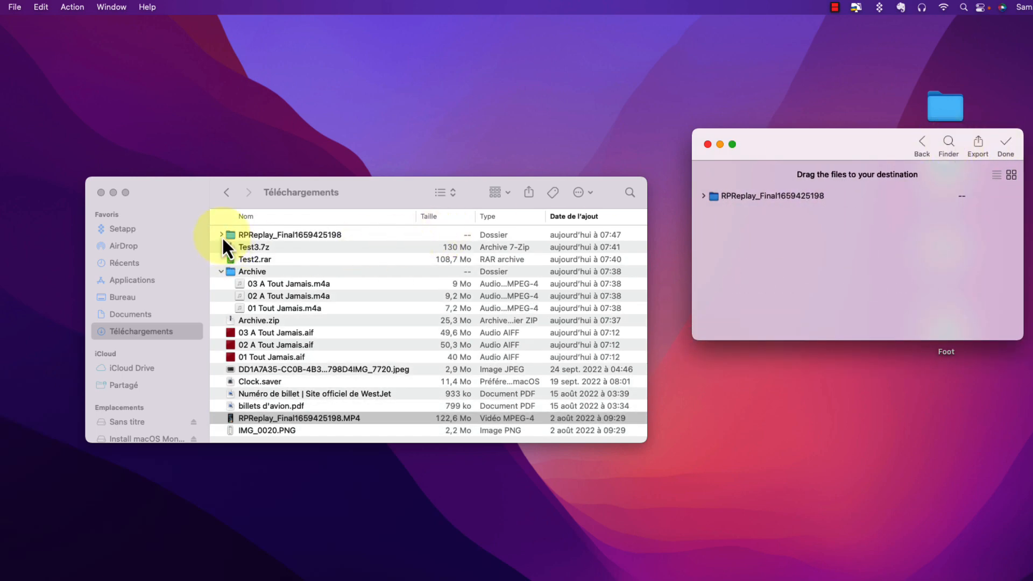
click(221, 235)
scroll(363, 250, down, 8)
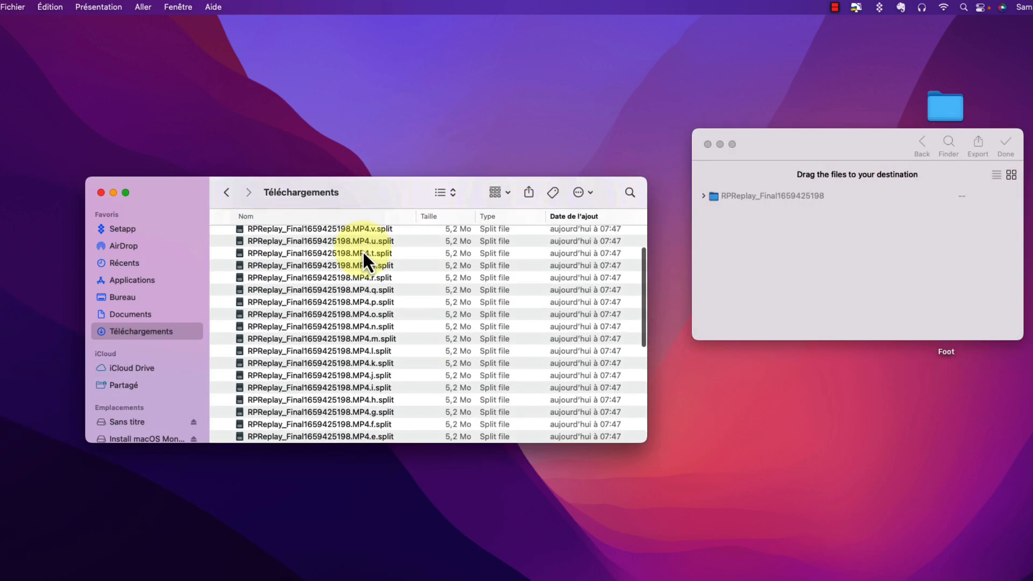